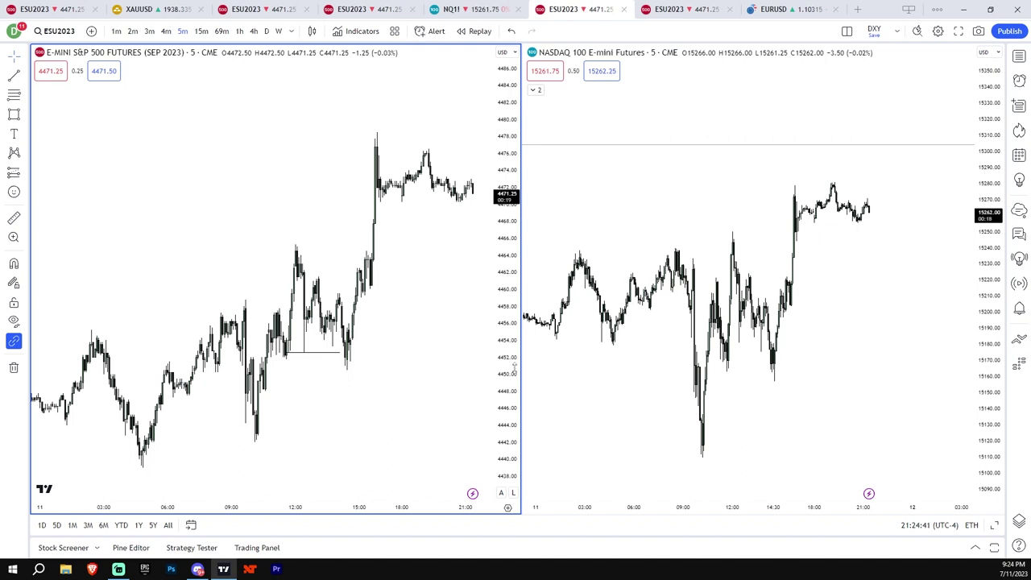
# Examine the 5-minute price action of 11 July on the ES and NQ charts side by side.
pyautogui.moveTo(1001, 373)
pyautogui.mouseDown()
pyautogui.moveTo(996, 345)
pyautogui.moveTo(991, 356)
pyautogui.mouseUp()
pyautogui.scroll(-5, 957, 342)
pyautogui.scroll(6, 957, 343)
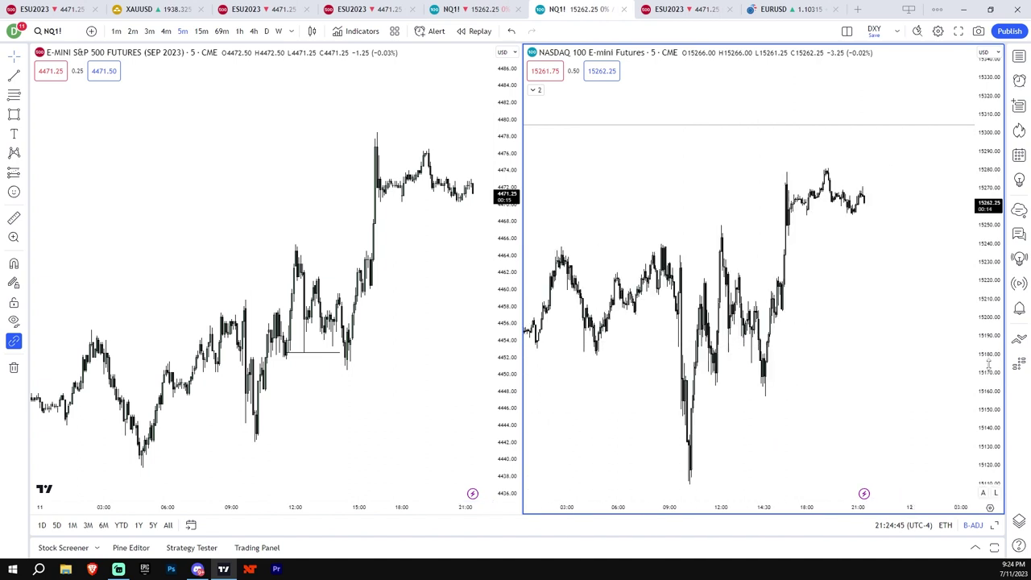
pyautogui.scroll(5, 945, 359)
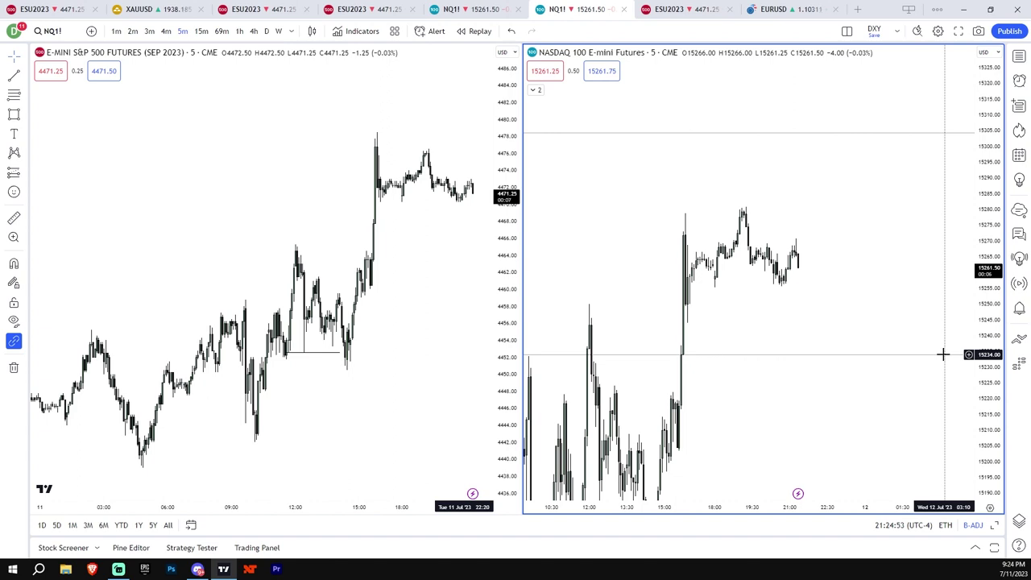
pyautogui.moveTo(991, 423)
pyautogui.mouseDown()
pyautogui.moveTo(987, 362)
pyautogui.moveTo(966, 382)
pyautogui.moveTo(988, 375)
pyautogui.moveTo(981, 405)
pyautogui.mouseUp()
pyautogui.scroll(1, 935, 392)
pyautogui.scroll(-2, 961, 375)
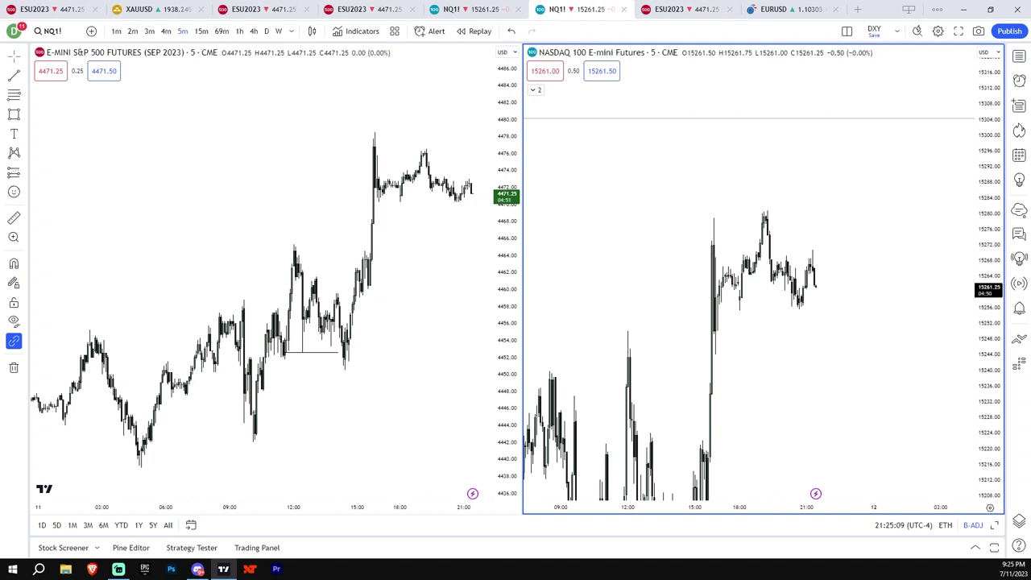
pyautogui.click(487, 290)
pyautogui.scroll(-2, 454, 322)
pyautogui.moveTo(500, 354); pyautogui.dragTo(510, 310)
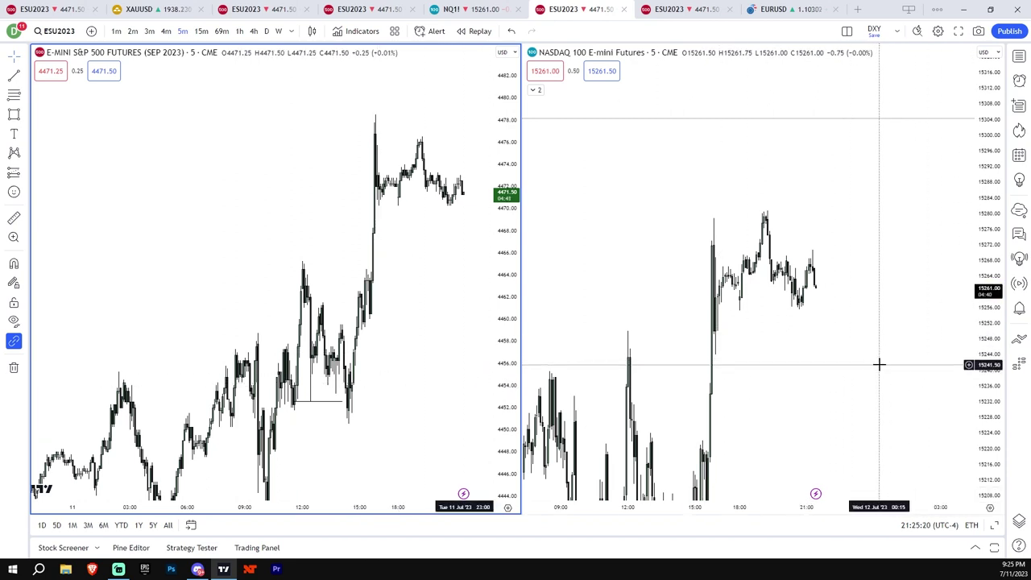
pyautogui.moveTo(428, 347); pyautogui.dragTo(388, 338)
pyautogui.moveTo(500, 326); pyautogui.dragTo(501, 354)
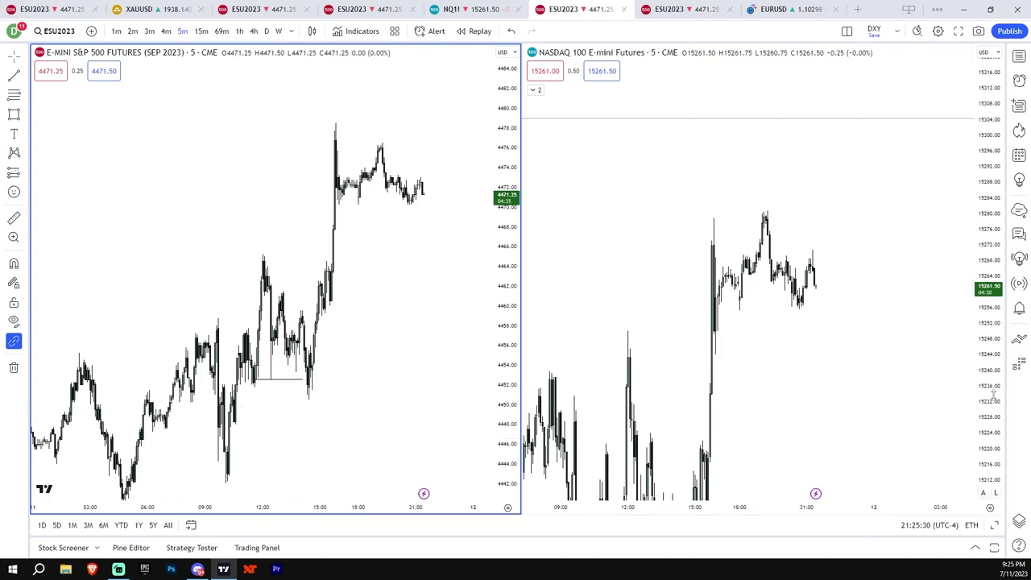
pyautogui.moveTo(993, 394); pyautogui.dragTo(993, 435)
pyautogui.moveTo(829, 439); pyautogui.dragTo(985, 435)
pyautogui.moveTo(927, 419); pyautogui.dragTo(961, 391)
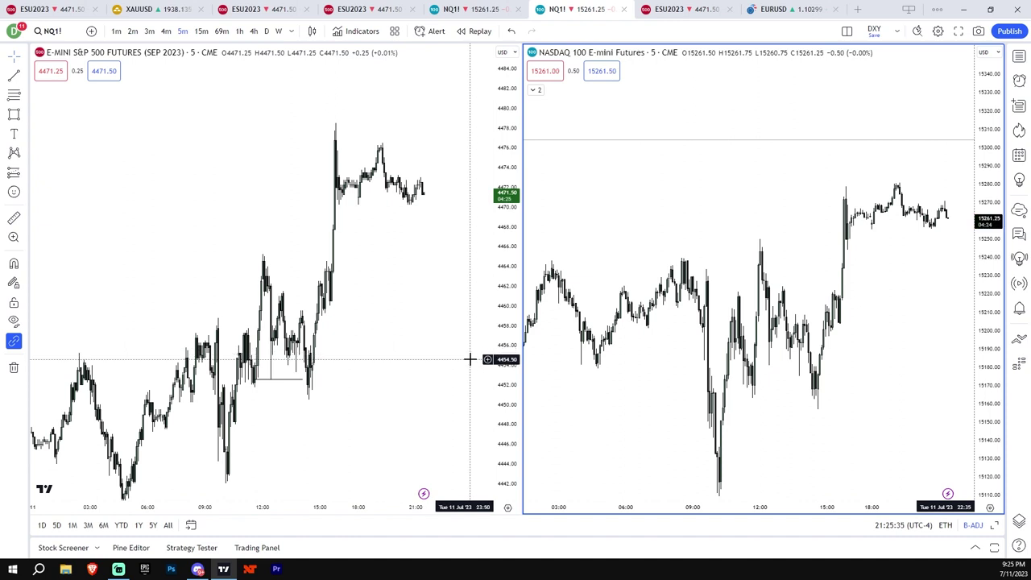
pyautogui.click(392, 346)
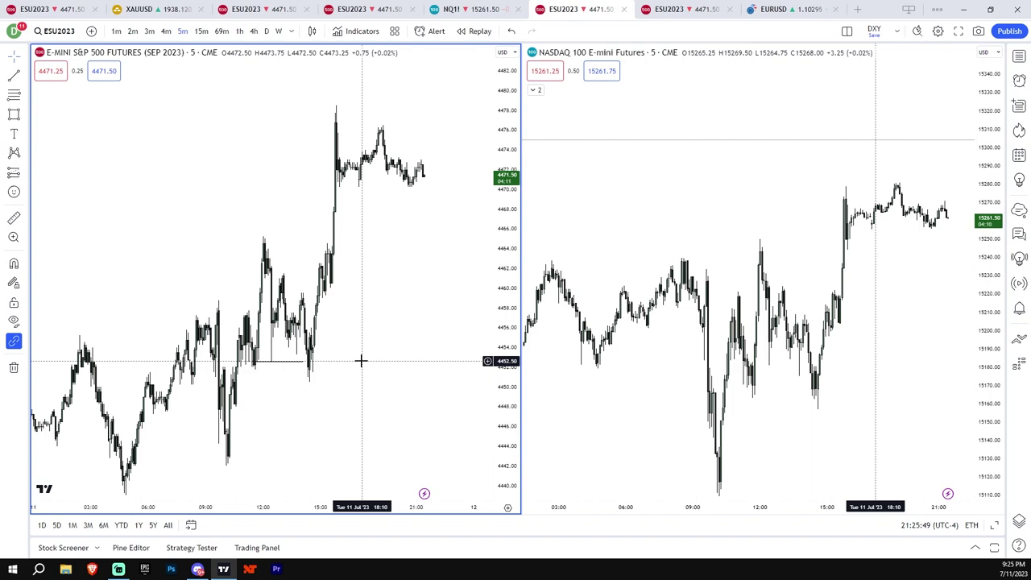
# Delete the line drawn under the midday lows on the ES chart.
pyautogui.moveTo(361, 361); pyautogui.dragTo(422, 315)
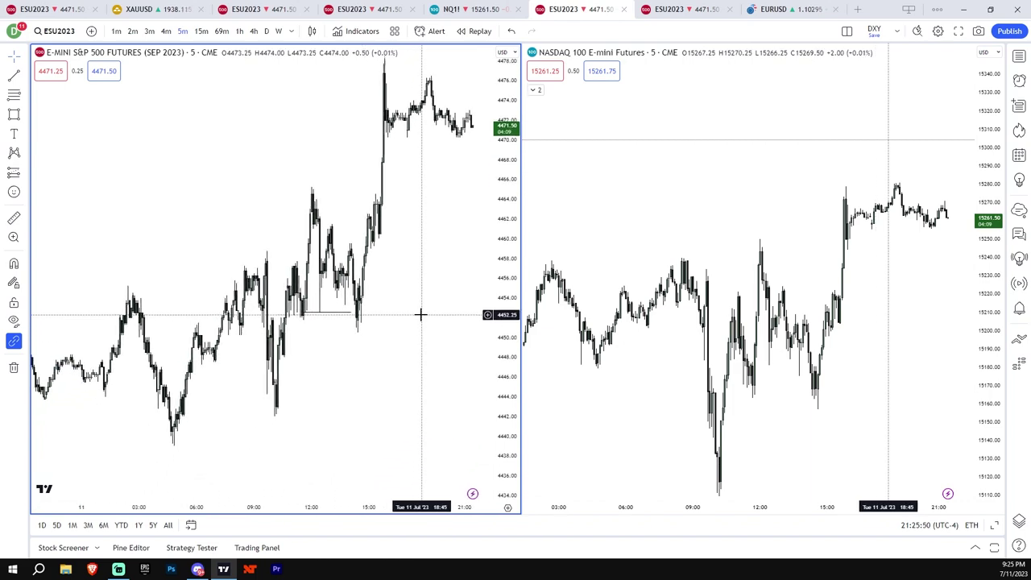
pyautogui.click(339, 313)
pyautogui.press('Delete')
# Draw a vertical trend line at 10 July 19:55 on the ES chart, from 4448.75 up to 4455.25.
pyautogui.moveTo(210, 175); pyautogui.dragTo(219, 161)
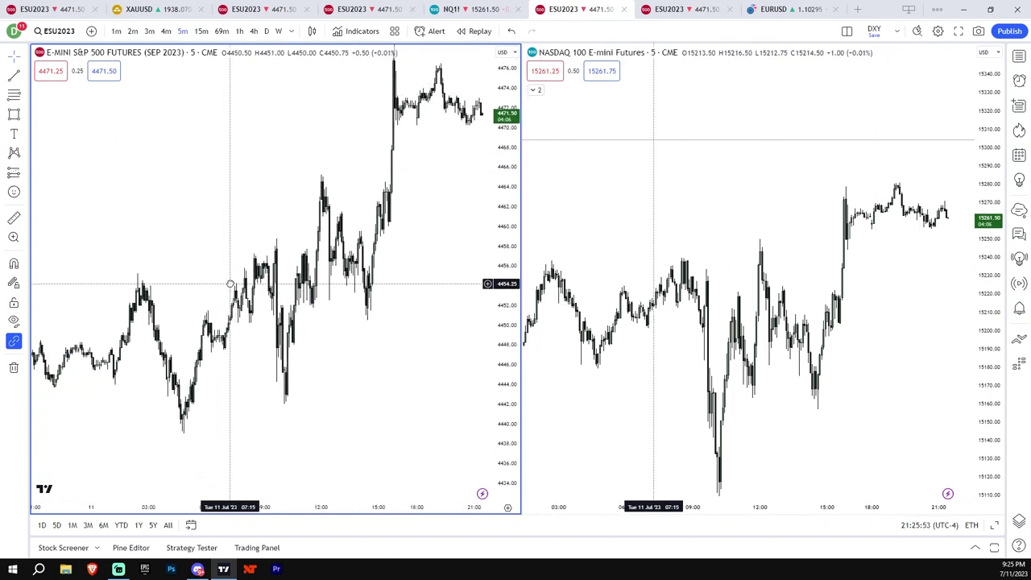
pyautogui.moveTo(230, 284); pyautogui.dragTo(316, 239)
pyautogui.scroll(-2, 235, 235)
pyautogui.scroll(1, 226, 284)
pyautogui.moveTo(115, 322); pyautogui.dragTo(195, 237)
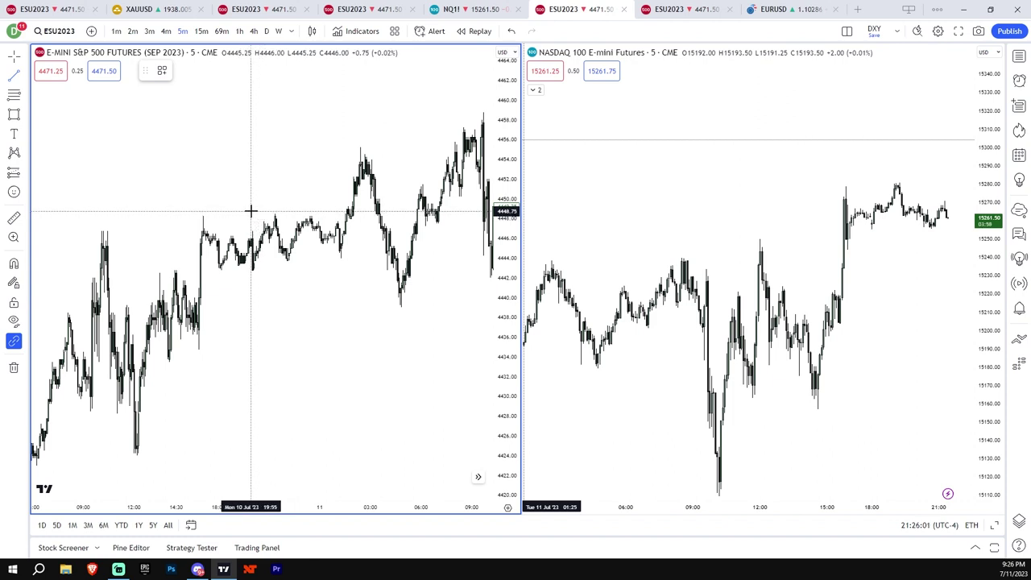
pyautogui.click(251, 148)
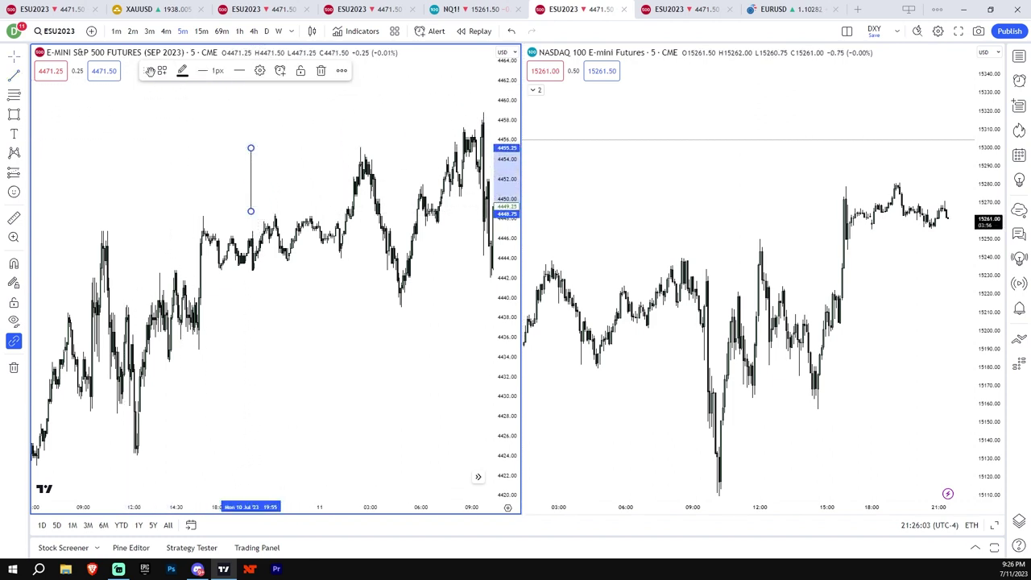
# Search the indicator library for "killzone" and for "killzone tradefor".
pyautogui.click(362, 31)
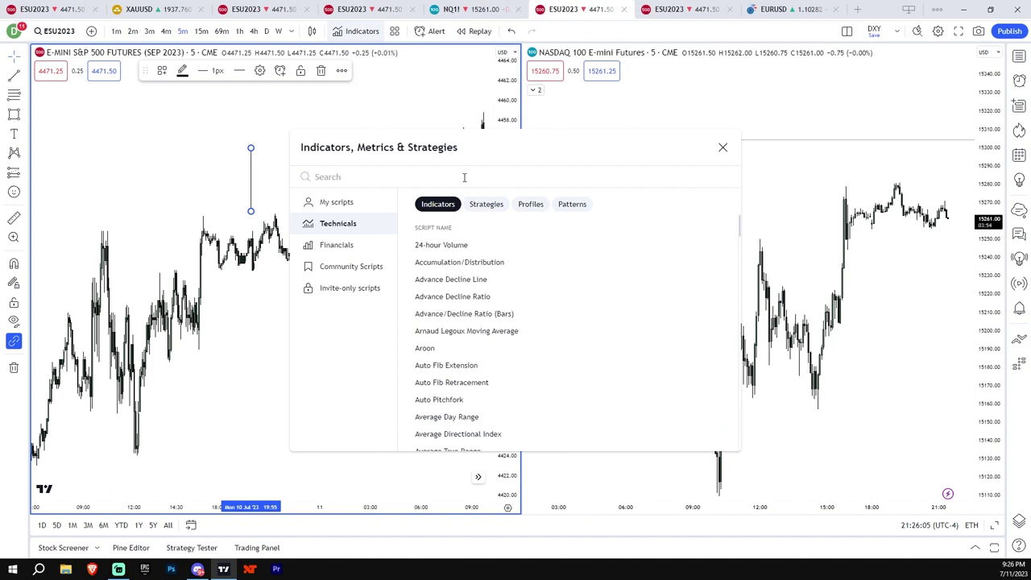
pyautogui.write('killzon')
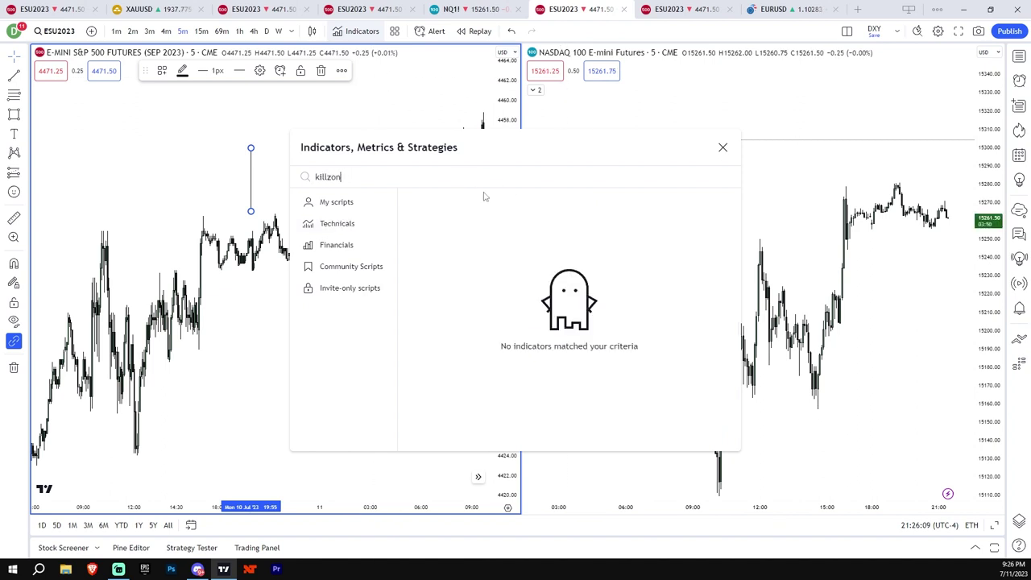
pyautogui.write('mee')
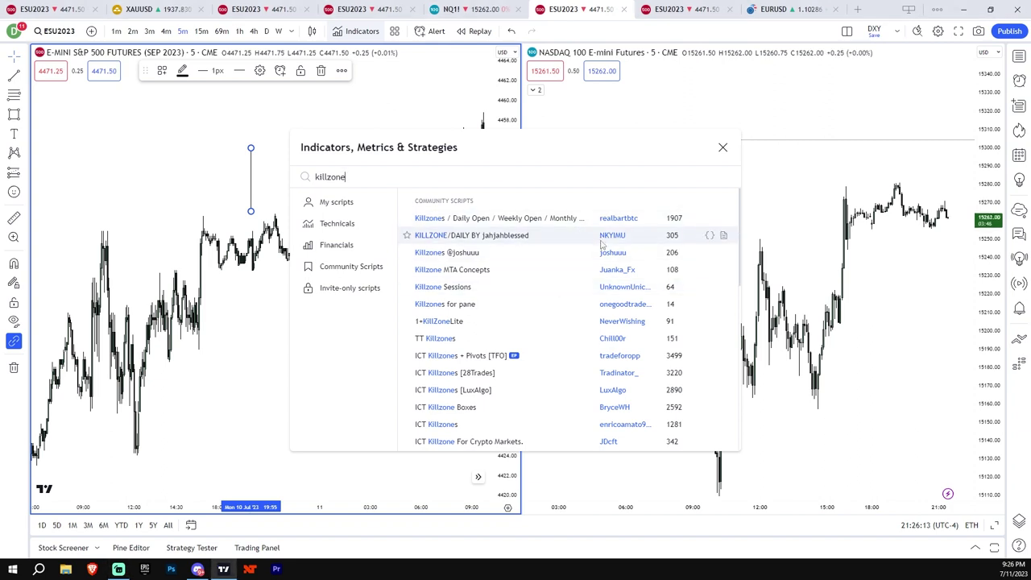
pyautogui.write('t')
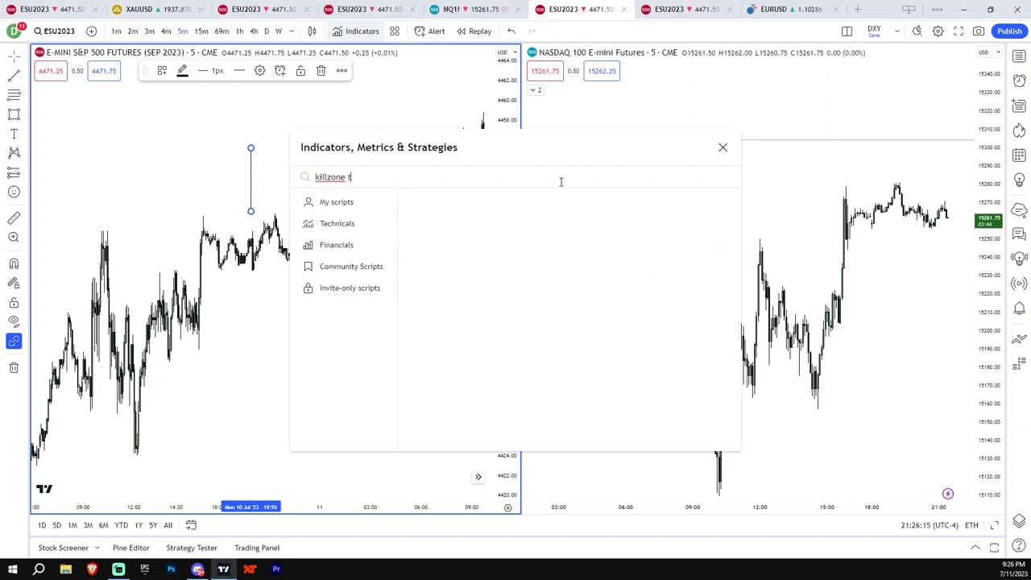
pyautogui.write('radefor')
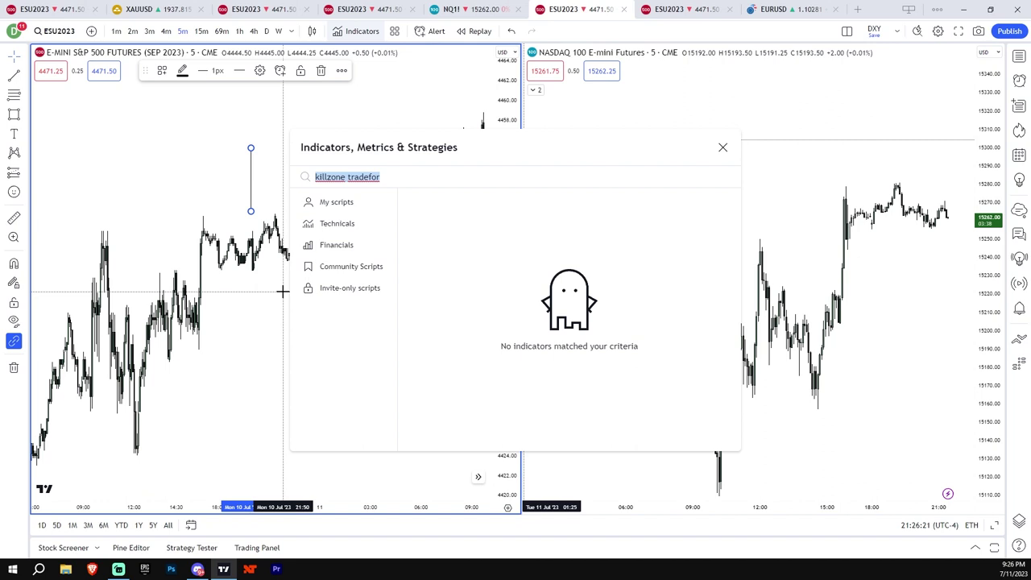
# Search for "ict killzones" and add the ICT Killzones + Pivots [TFO] community indicator to the ES chart.
pyautogui.write('ict illz')
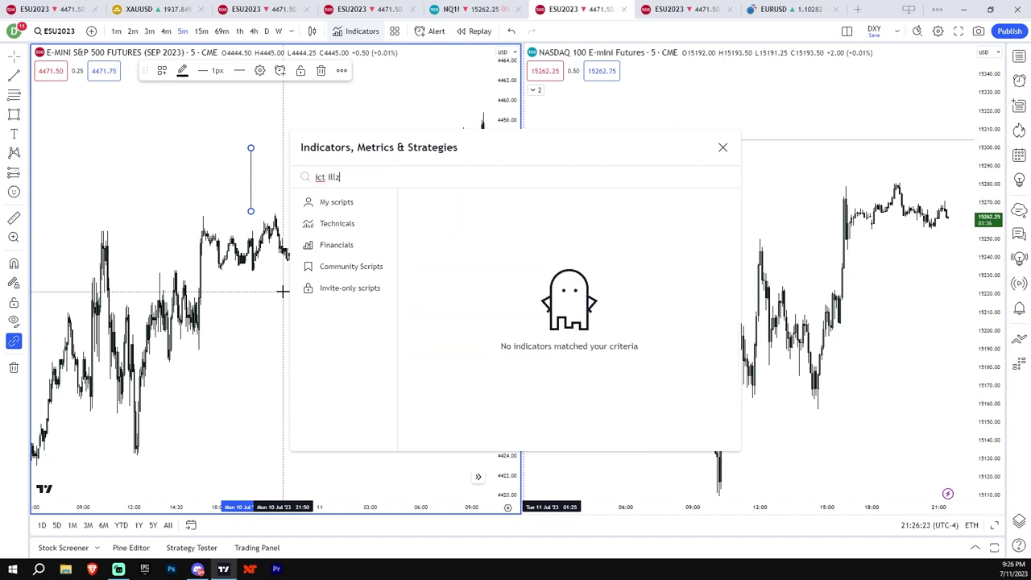
pyautogui.press('BackSpace')
pyautogui.press('BackSpace')
pyautogui.write('illzn')
pyautogui.press('BackSpace')
pyautogui.press('BackSpace')
pyautogui.write('ki')
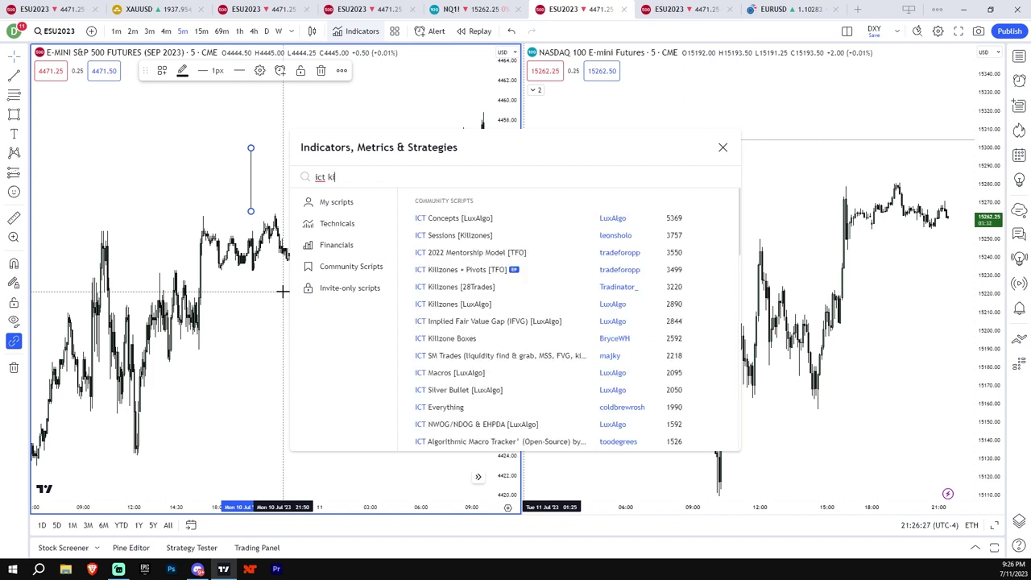
pyautogui.write('lzones')
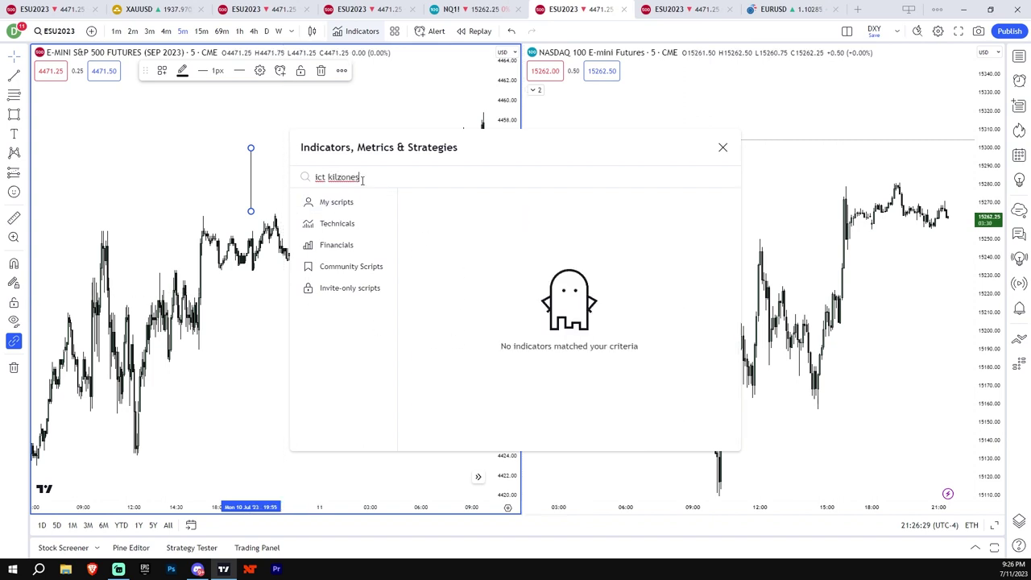
pyautogui.write('l')
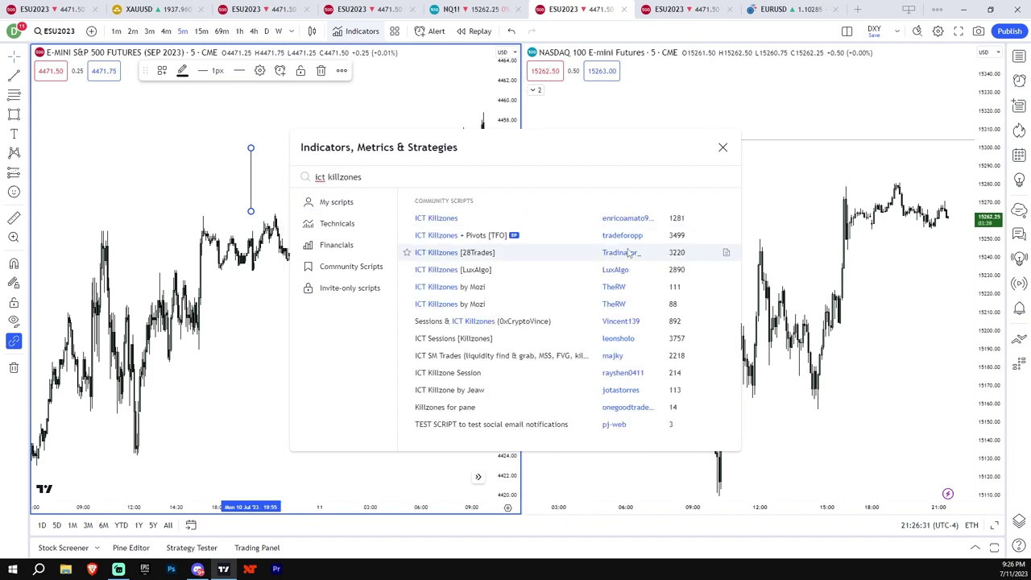
pyautogui.click(577, 235)
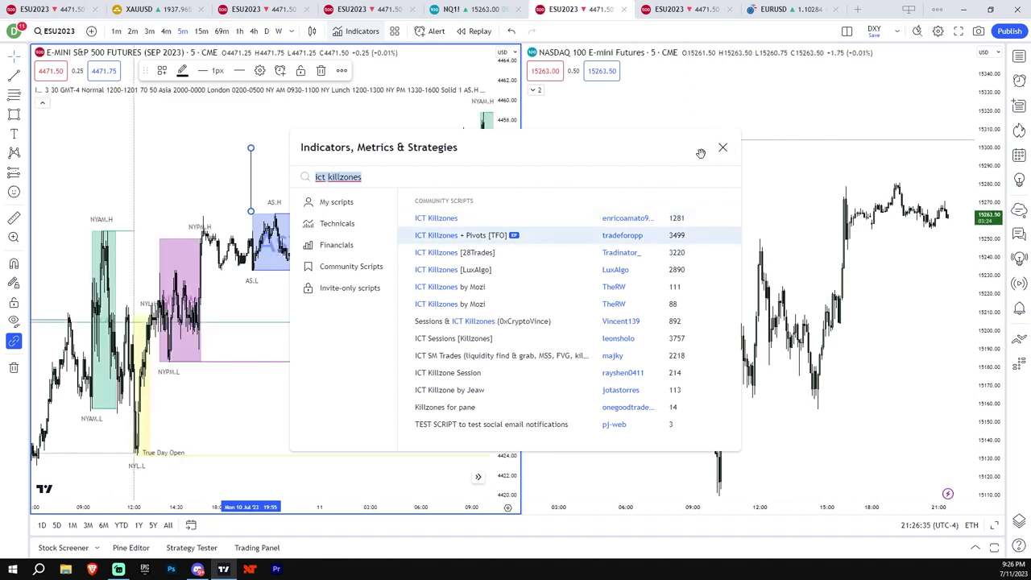
# Look through the editors' picks among the community scripts and review the ICT Killzones & Pivots input settings.
pyautogui.click(351, 266)
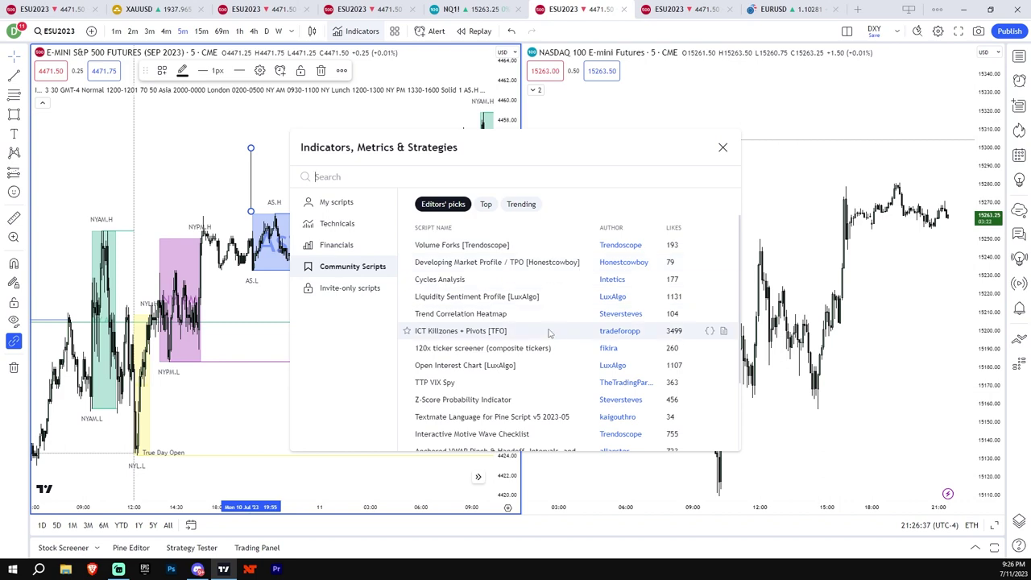
pyautogui.scroll(-3, 549, 332)
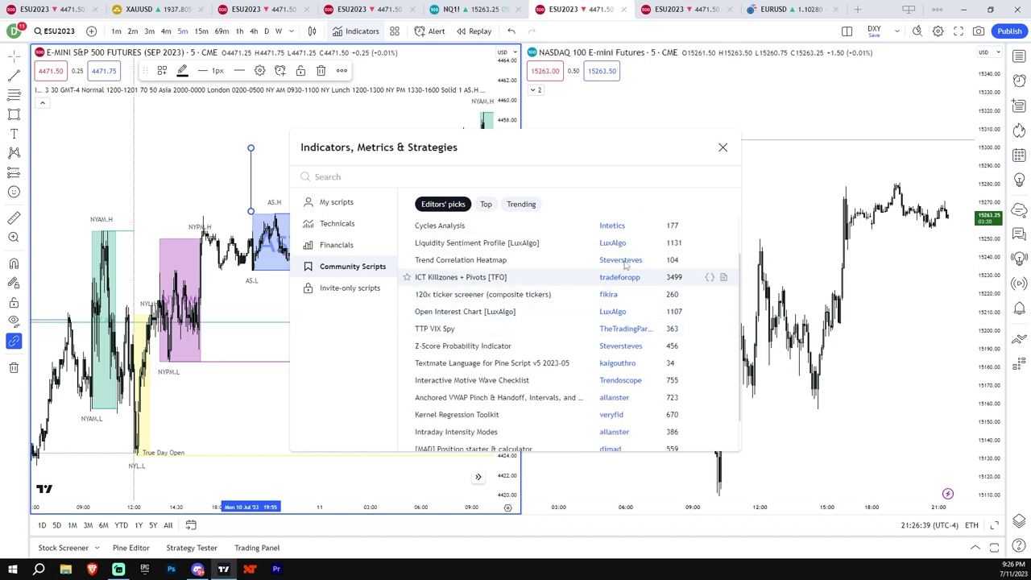
pyautogui.click(722, 147)
pyautogui.click(438, 90)
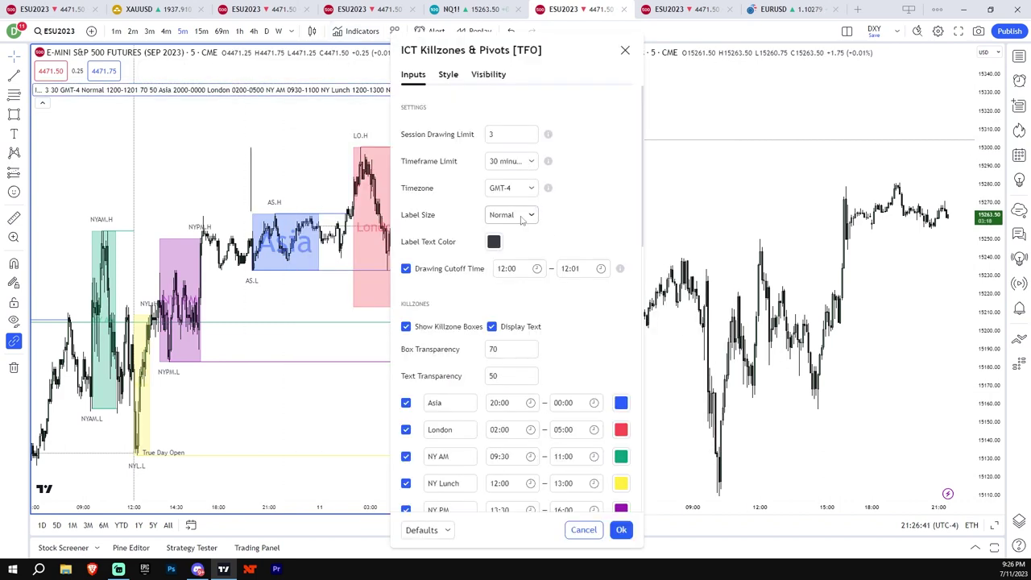
pyautogui.click(625, 50)
# Examine the Asia, London and New York session boxes with their highs and lows on the ES chart.
pyautogui.moveTo(503, 306); pyautogui.dragTo(499, 177)
pyautogui.scroll(1, 329, 287)
pyautogui.moveTo(312, 304); pyautogui.dragTo(281, 362)
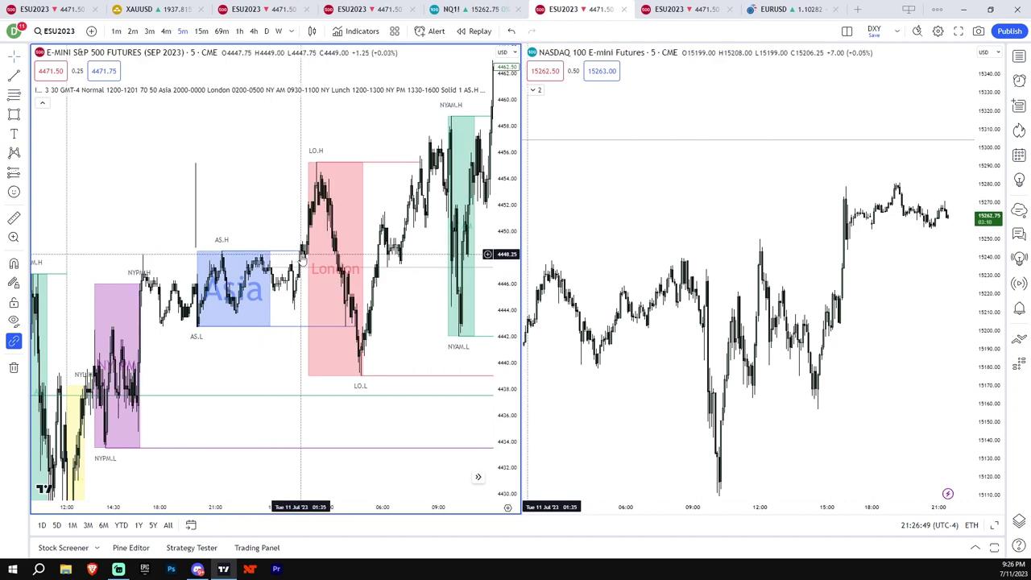
pyautogui.moveTo(301, 305); pyautogui.dragTo(284, 323)
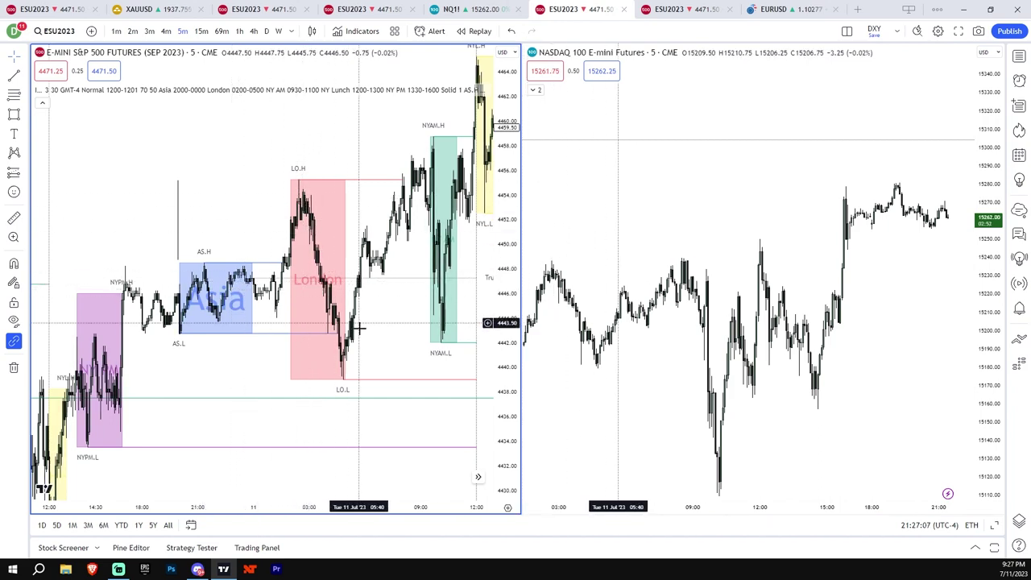
pyautogui.moveTo(389, 350); pyautogui.dragTo(324, 374)
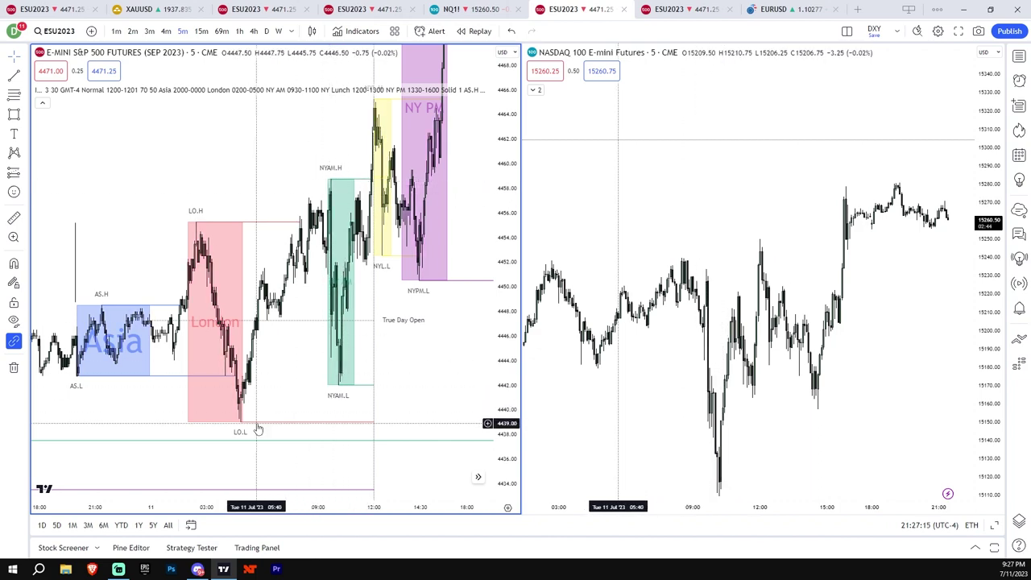
pyautogui.moveTo(308, 400); pyautogui.dragTo(331, 397)
pyautogui.moveTo(449, 387); pyautogui.dragTo(469, 381)
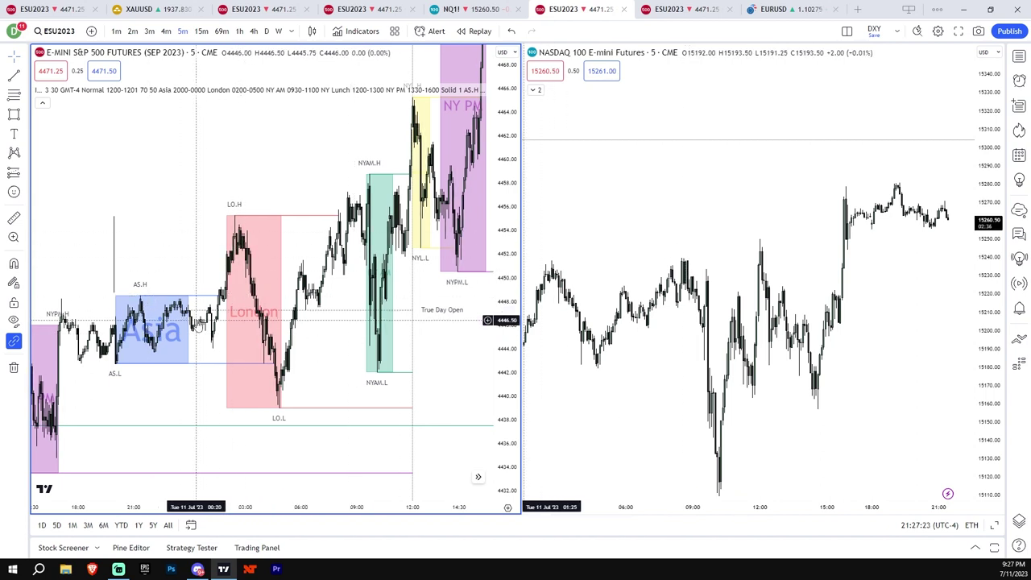
pyautogui.scroll(3, 337, 344)
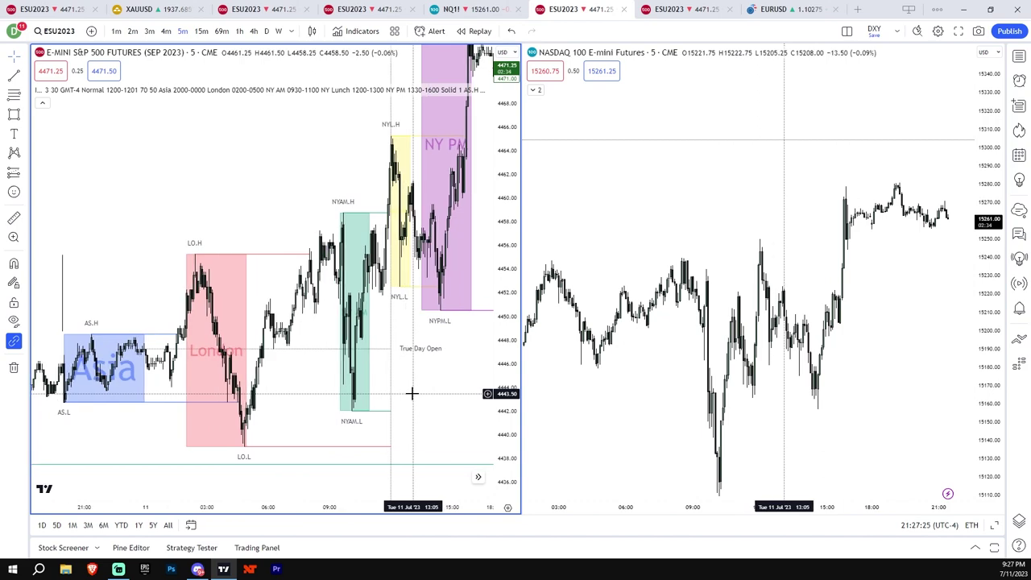
pyautogui.scroll(2, 462, 381)
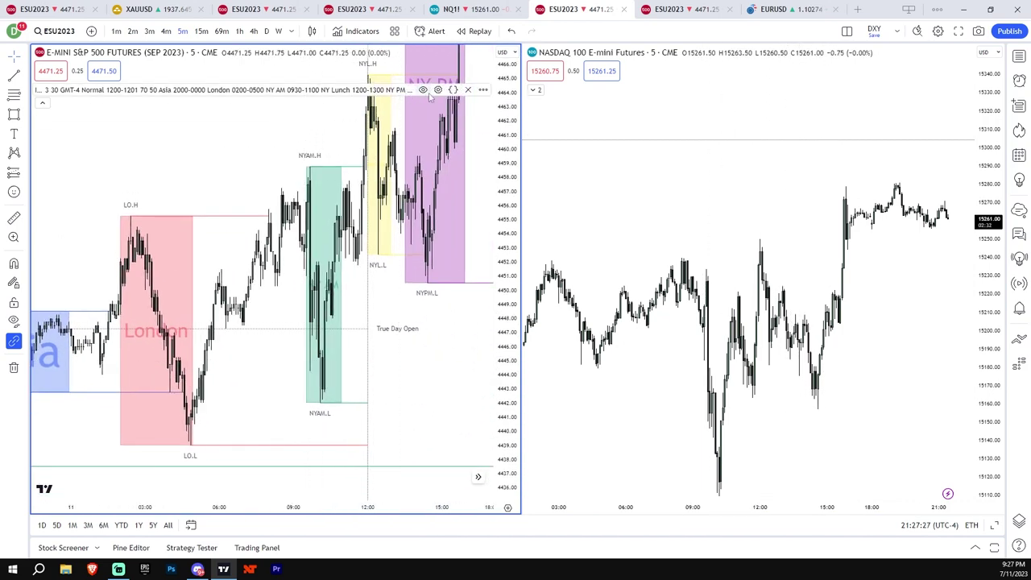
# Compare the ES chart with and without the ICT Killzones indicator, leaving the indicator hidden.
pyautogui.click(422, 89)
pyautogui.moveTo(256, 299); pyautogui.dragTo(298, 301)
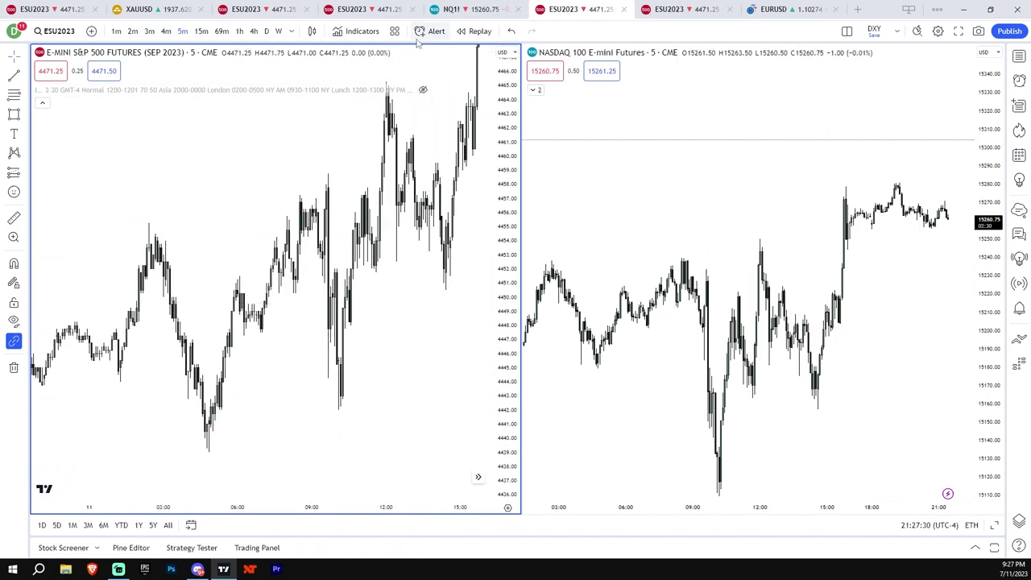
pyautogui.click(422, 89)
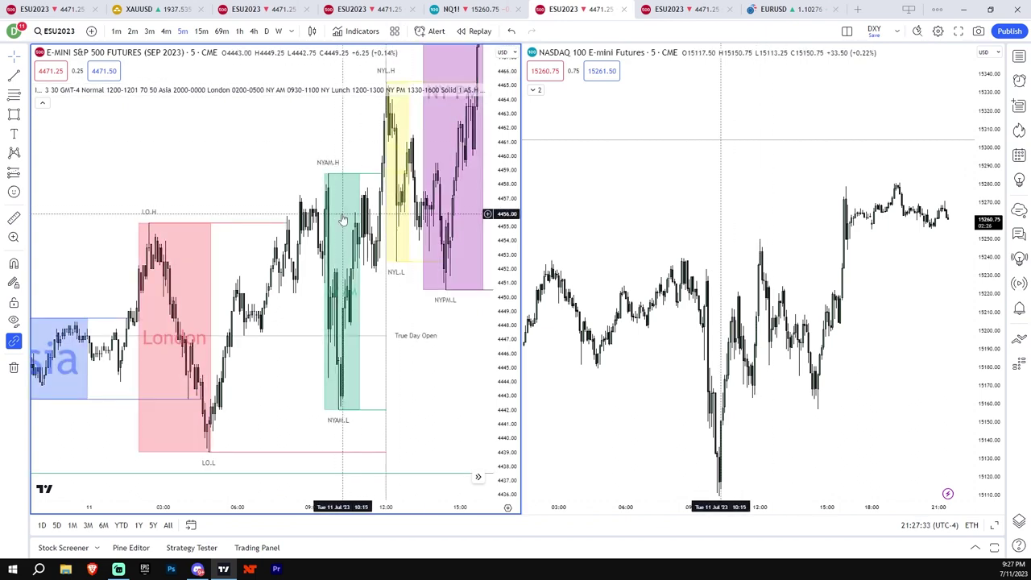
pyautogui.click(424, 91)
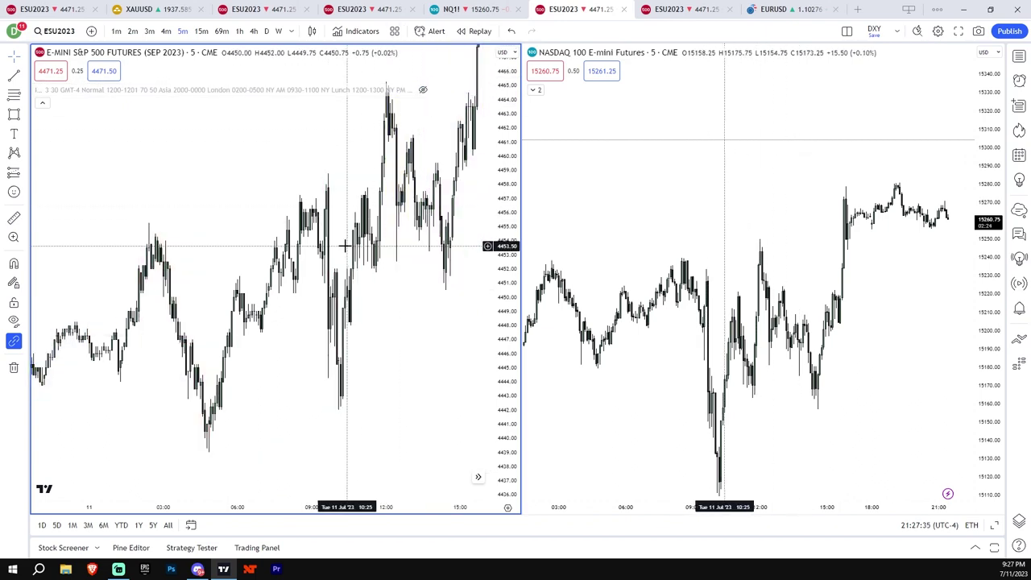
# Draw a rectangle on the 5-minute ES chart starting at 09:30, from about 4454 down to 4450.75.
pyautogui.scroll(3, 315, 252)
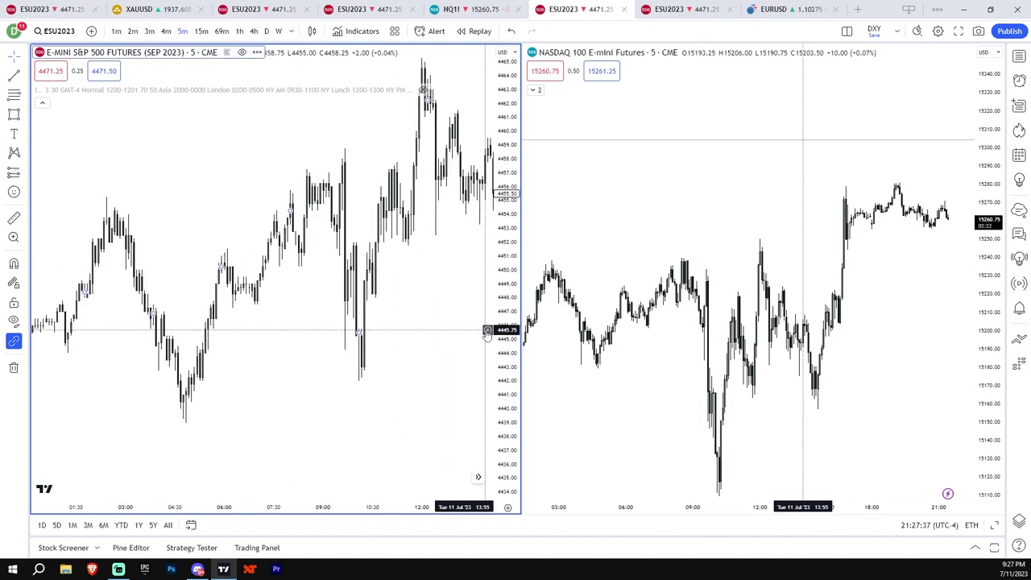
pyautogui.scroll(3, 301, 322)
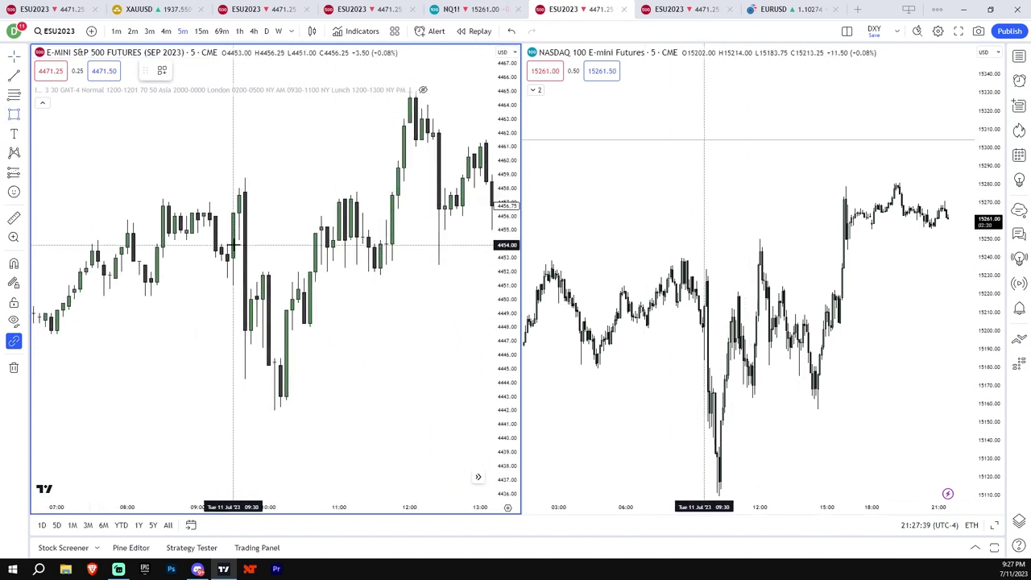
pyautogui.moveTo(233, 242); pyautogui.dragTo(304, 290)
pyautogui.click(366, 317)
pyautogui.scroll(-6, 437, 308)
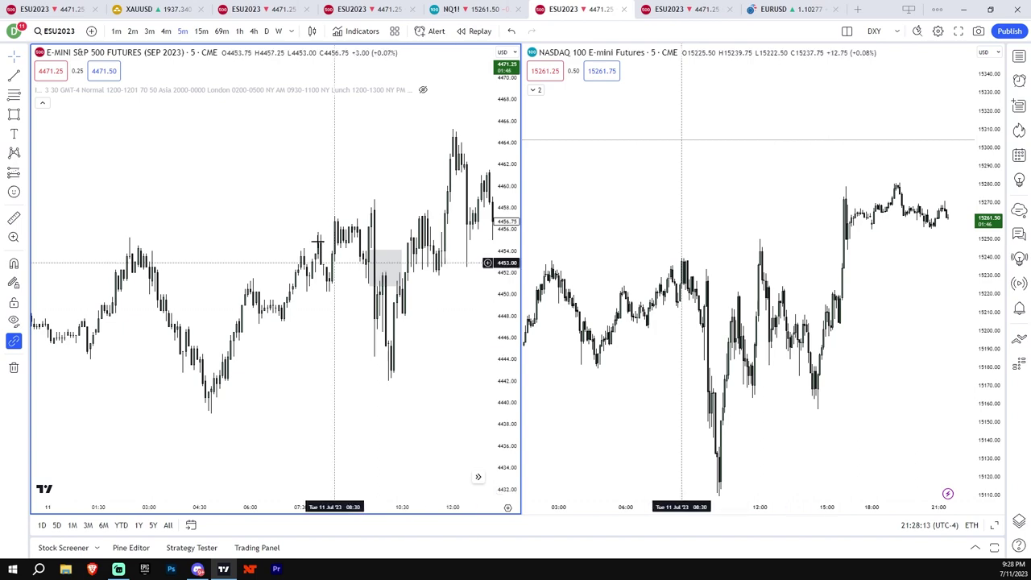
# Switch the ES chart to the 1-minute timeframe and bring the morning rectangle back into view.
pyautogui.click(116, 30)
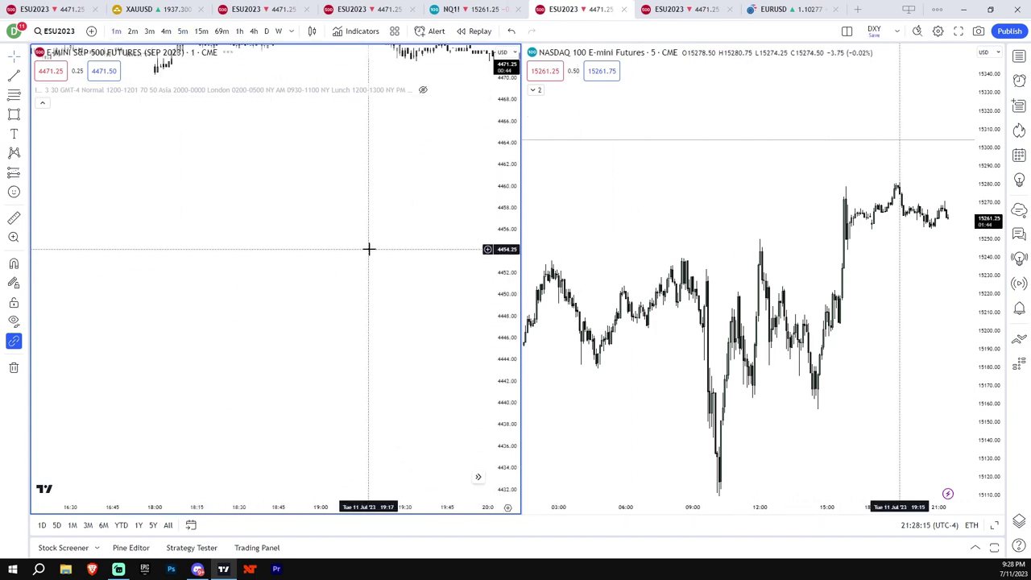
pyautogui.rightClick(370, 238)
pyautogui.click(420, 243)
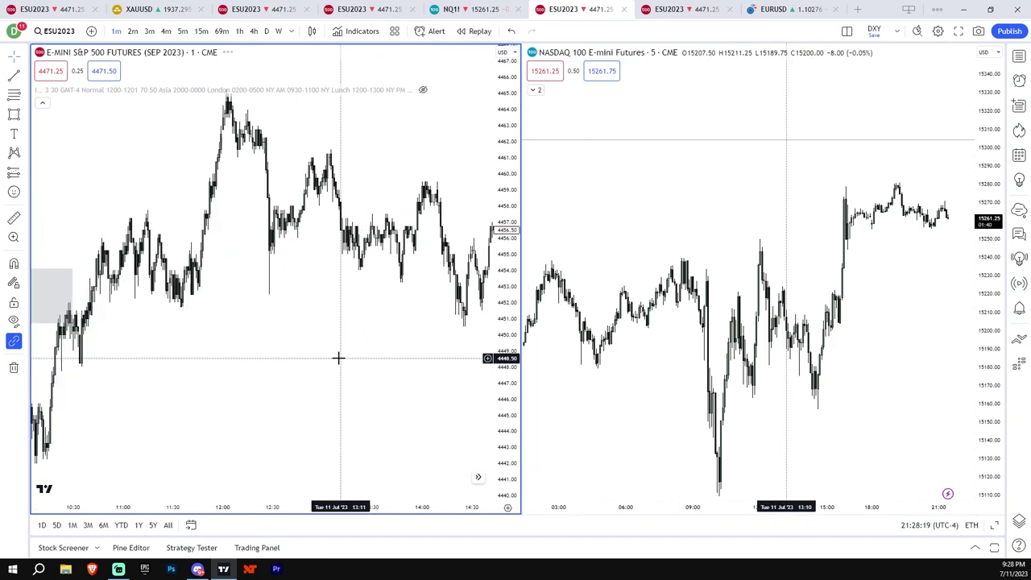
pyautogui.moveTo(311, 295)
pyautogui.mouseDown()
pyautogui.moveTo(438, 273)
pyautogui.moveTo(434, 295)
pyautogui.moveTo(307, 293)
pyautogui.mouseUp()
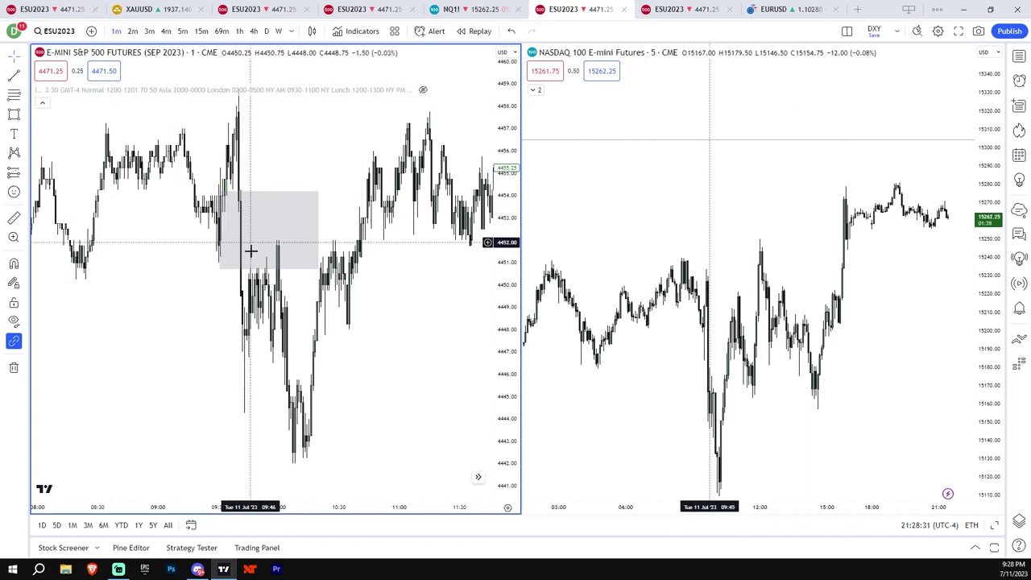
# Resize the ES rectangle to start at 09:39 and span from 4453.25 down to about 4449.75.
pyautogui.moveTo(482, 367); pyautogui.dragTo(467, 419)
pyautogui.scroll(2, 453, 409)
pyautogui.moveTo(505, 297); pyautogui.dragTo(505, 250)
pyautogui.scroll(1, 372, 341)
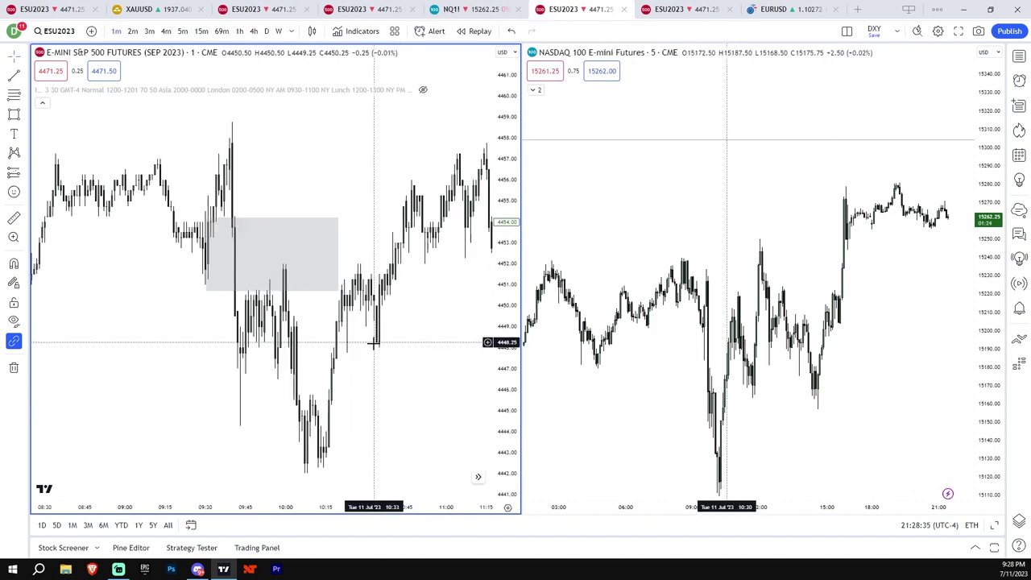
pyautogui.moveTo(371, 340); pyautogui.dragTo(427, 324)
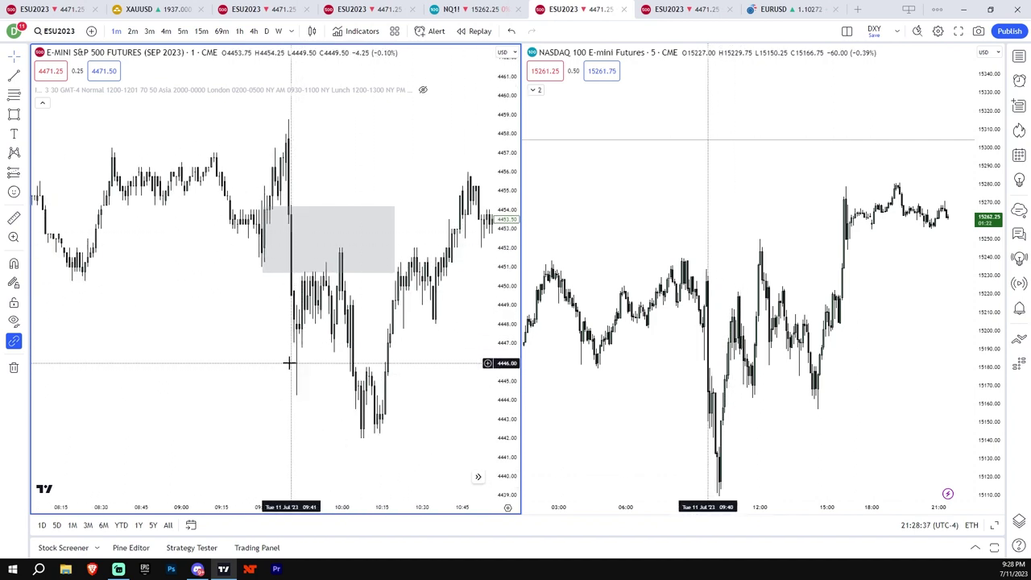
pyautogui.moveTo(262, 205); pyautogui.dragTo(284, 229)
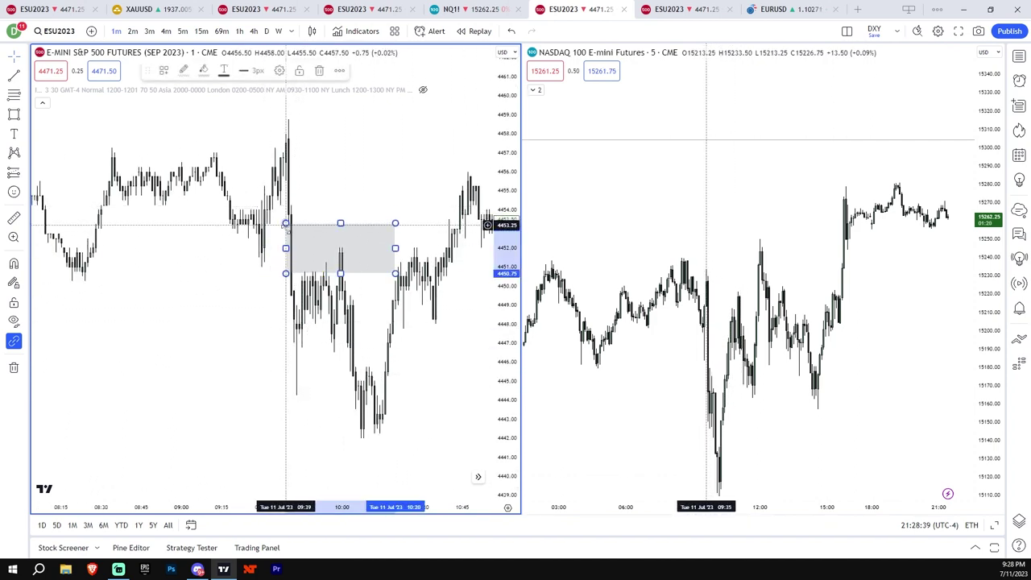
pyautogui.moveTo(285, 273); pyautogui.dragTo(286, 289)
pyautogui.moveTo(308, 344); pyautogui.dragTo(303, 324)
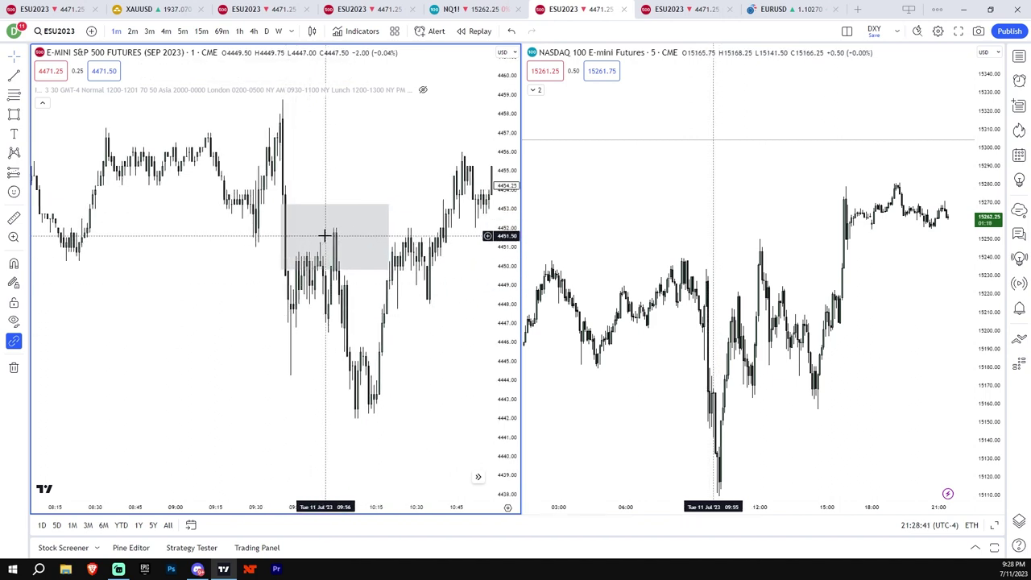
# Draw a short horizontal trend line at 4451.00 under the 09:30 low, ending at about 09:39.
pyautogui.hscroll(-3, 179, 298)
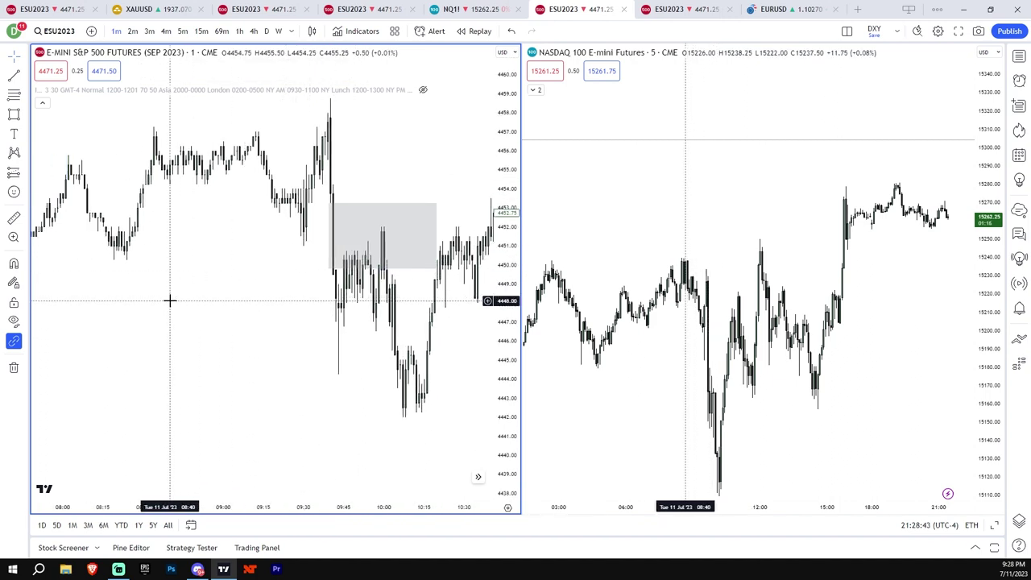
pyautogui.hscroll(3, 253, 190)
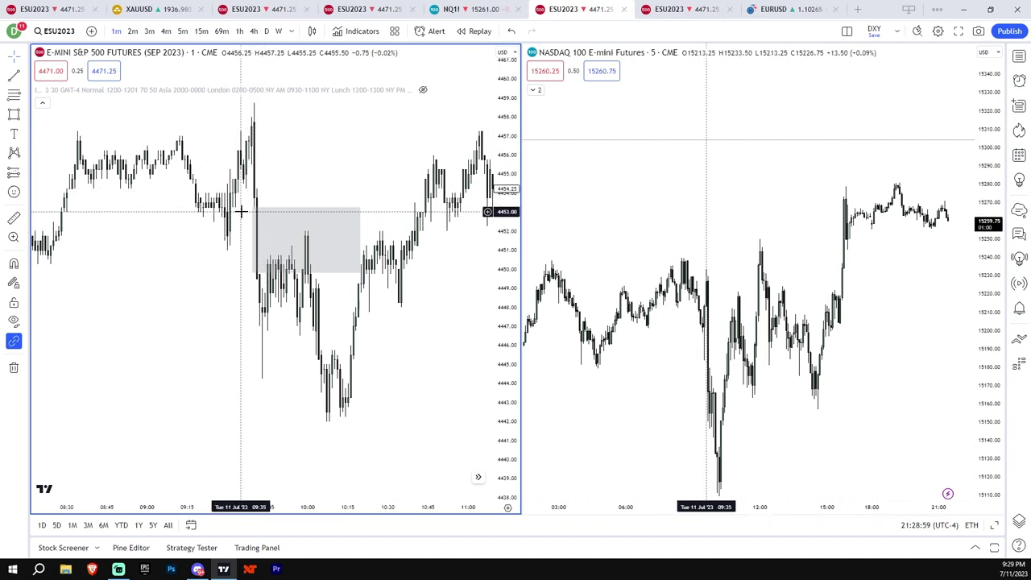
pyautogui.moveTo(507, 293); pyautogui.dragTo(507, 310)
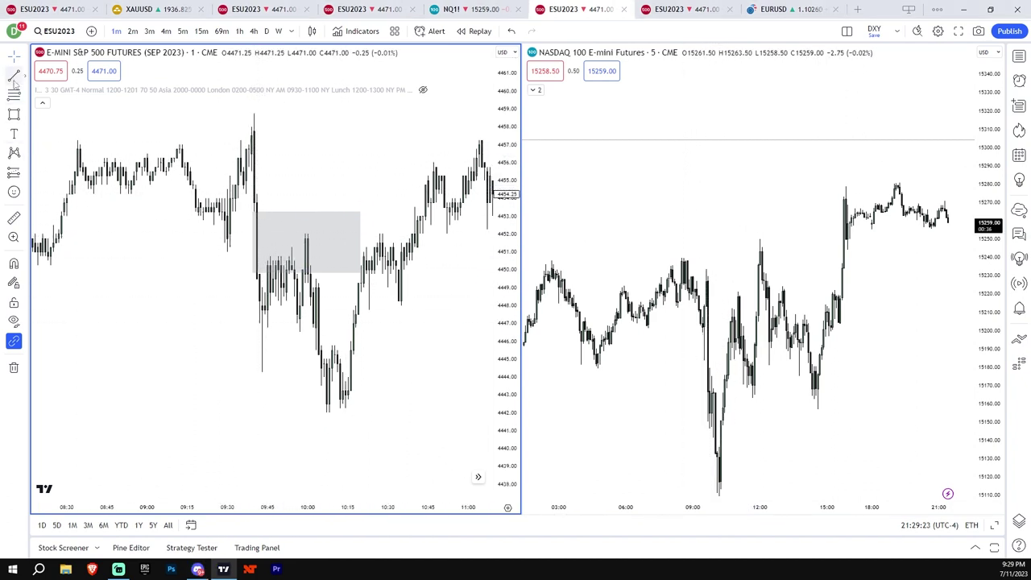
pyautogui.click(251, 253)
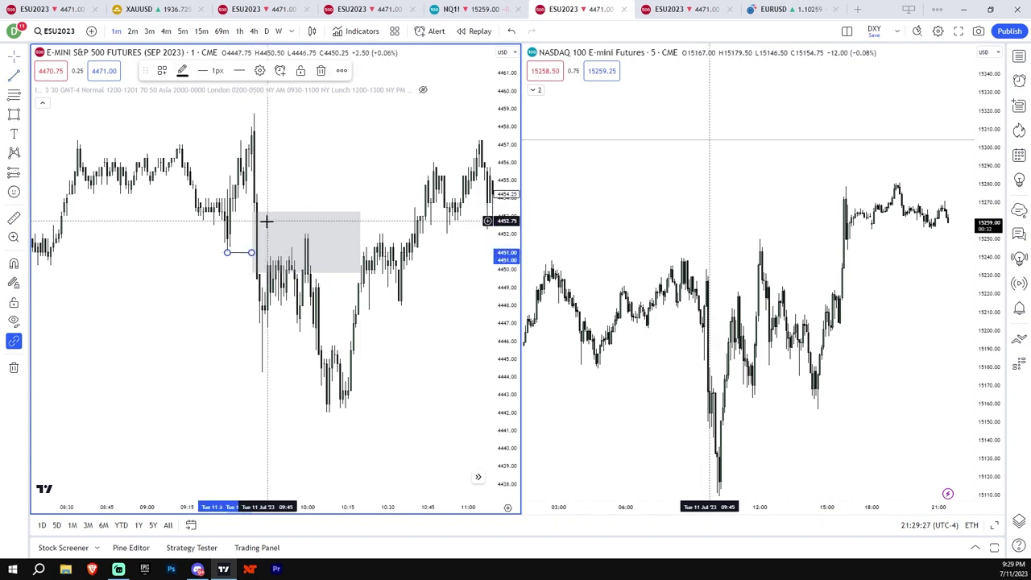
pyautogui.click(406, 293)
pyautogui.scroll(1, 408, 310)
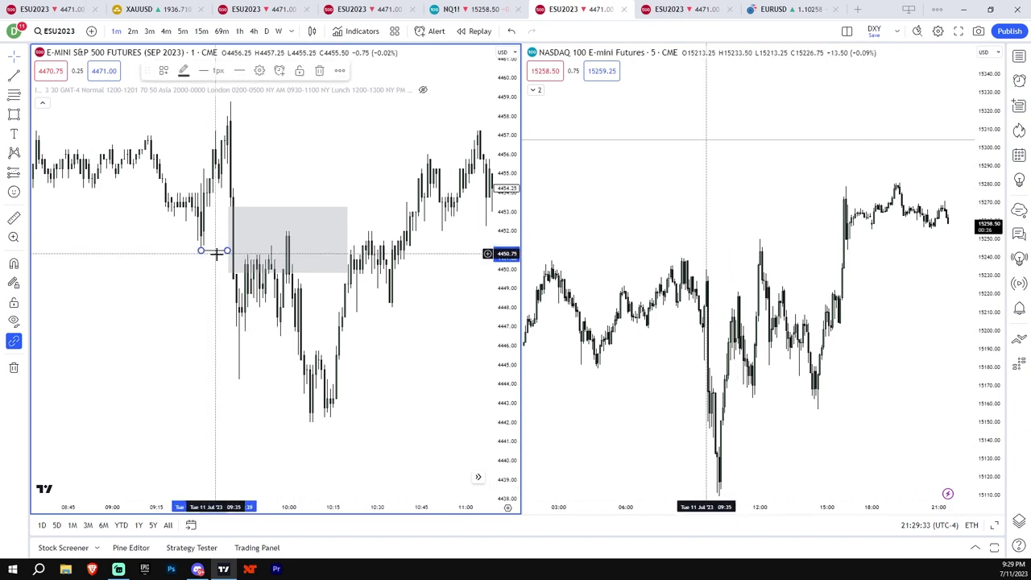
# Show the ICT Killzones indicator, examine the Asia, London and NY AM boxes on the 1-minute ES chart, and hide it again.
pyautogui.moveTo(200, 290); pyautogui.dragTo(403, 299)
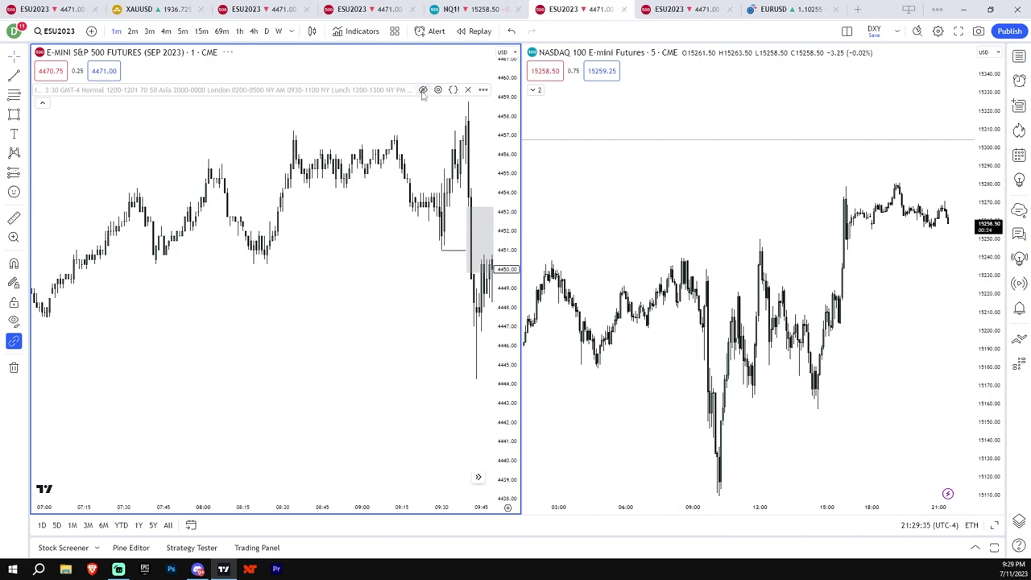
pyautogui.scroll(-10, 346, 315)
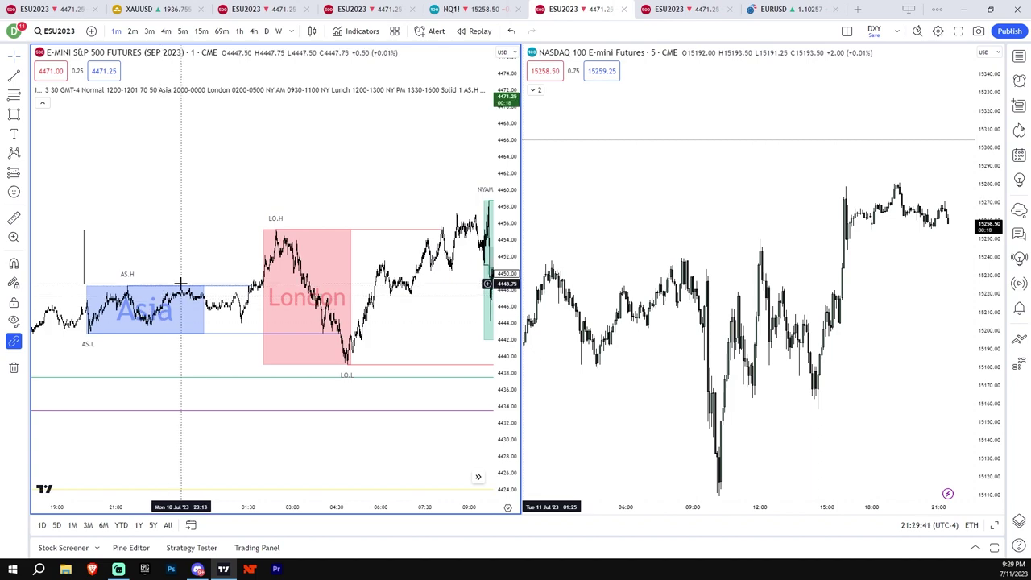
pyautogui.scroll(5, 426, 325)
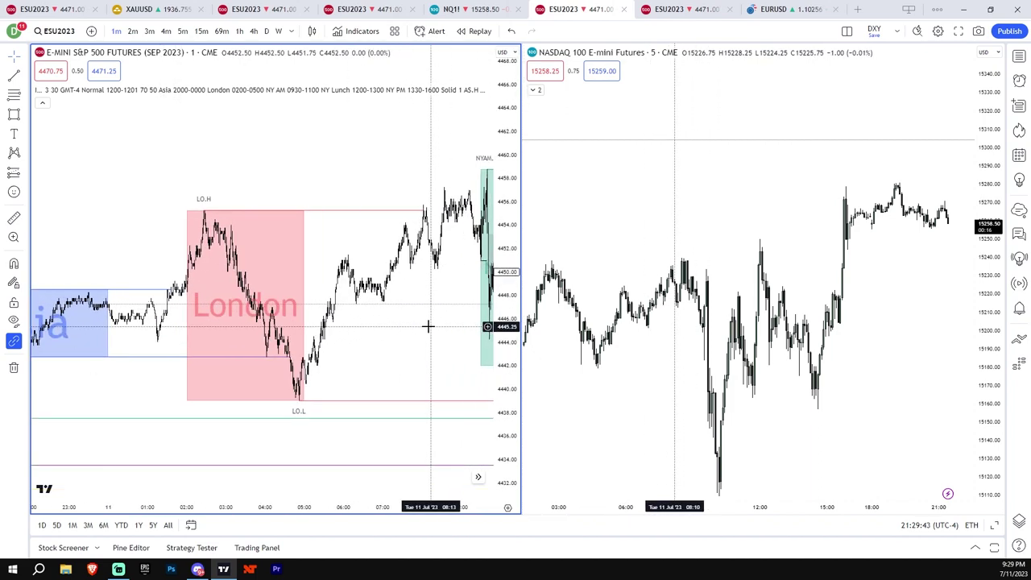
pyautogui.scroll(-5, 326, 357)
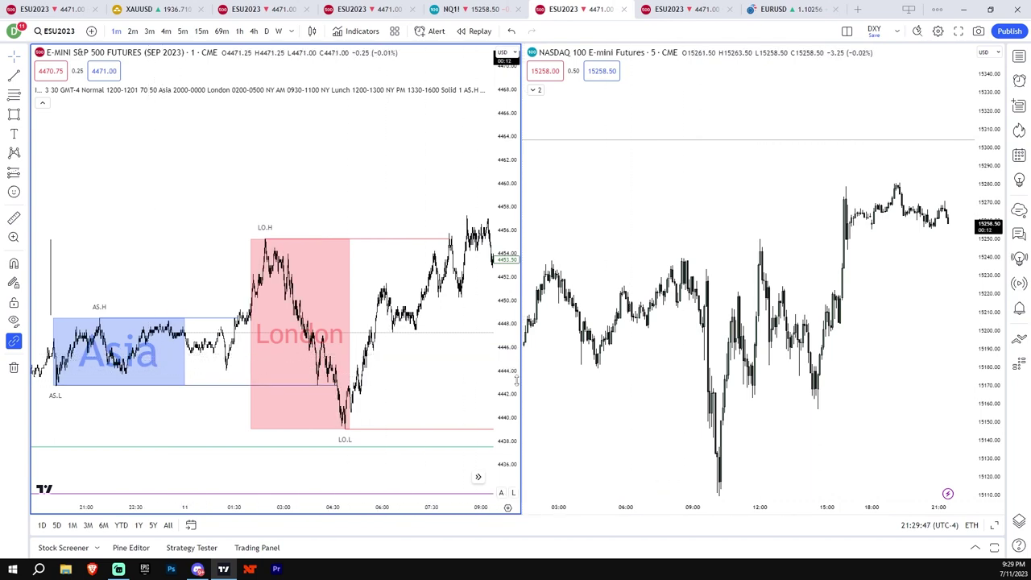
pyautogui.scroll(2, 440, 377)
pyautogui.moveTo(440, 377); pyautogui.dragTo(253, 322)
pyautogui.scroll(3, 334, 397)
pyautogui.scroll(1, 334, 397)
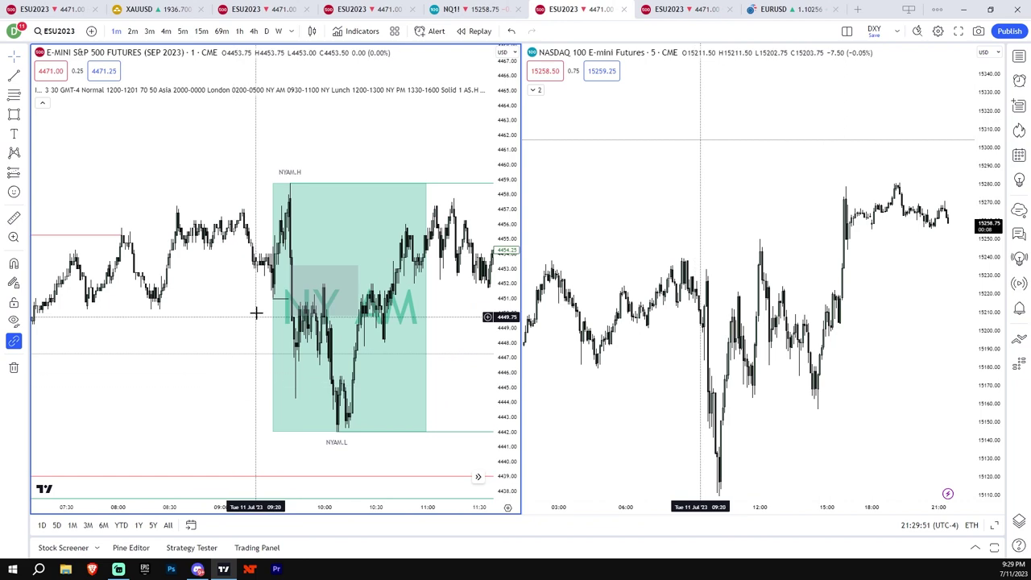
pyautogui.click(422, 90)
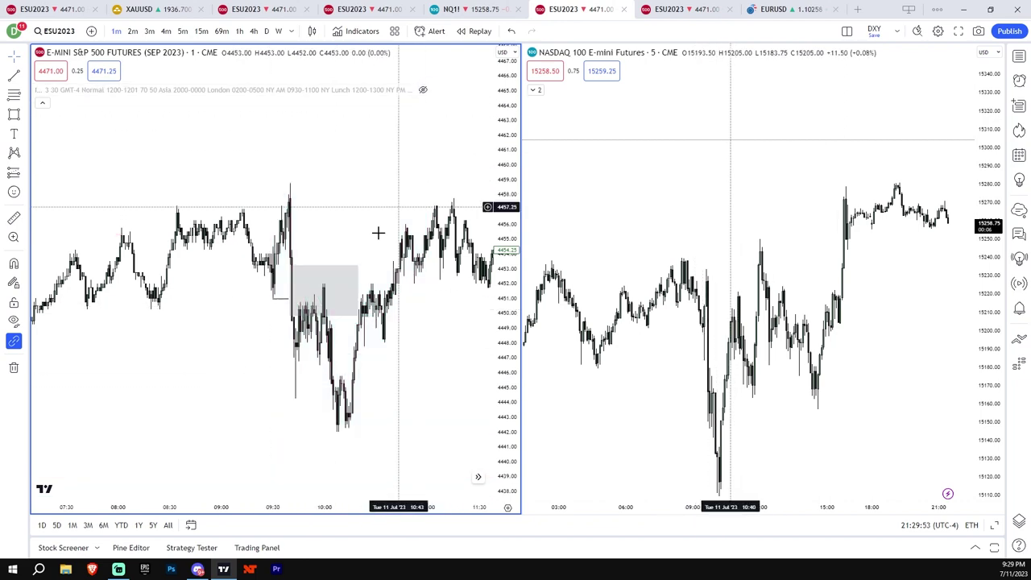
# Compare the morning move around the marked low and rectangle on 1-minute ES with the same move on 5-minute NQ.
pyautogui.scroll(1, 295, 237)
pyautogui.moveTo(502, 333); pyautogui.dragTo(502, 294)
pyautogui.scroll(2, 398, 327)
pyautogui.moveTo(398, 327); pyautogui.dragTo(502, 321)
pyautogui.moveTo(502, 282); pyautogui.dragTo(502, 262)
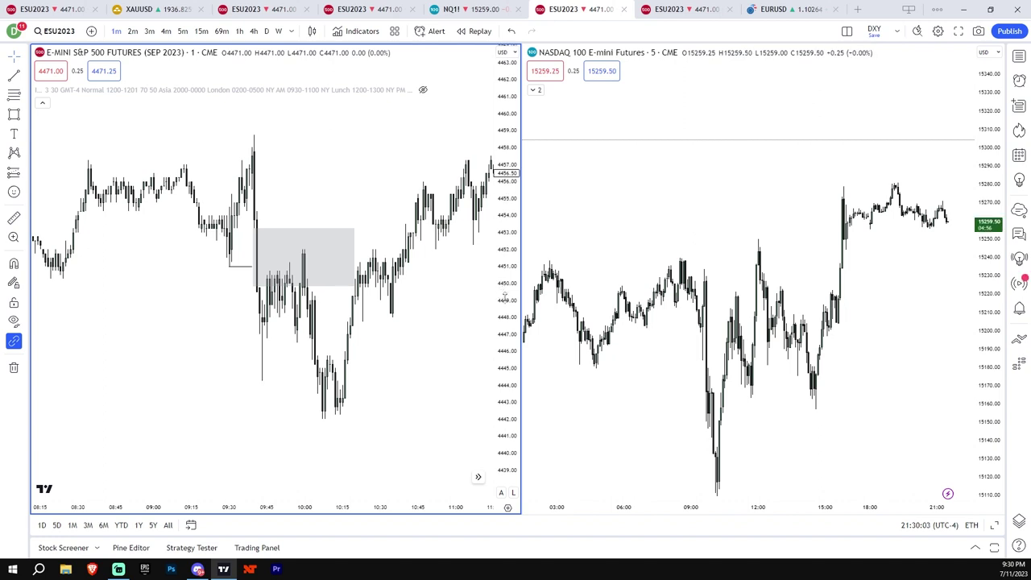
pyautogui.moveTo(467, 309); pyautogui.dragTo(445, 348)
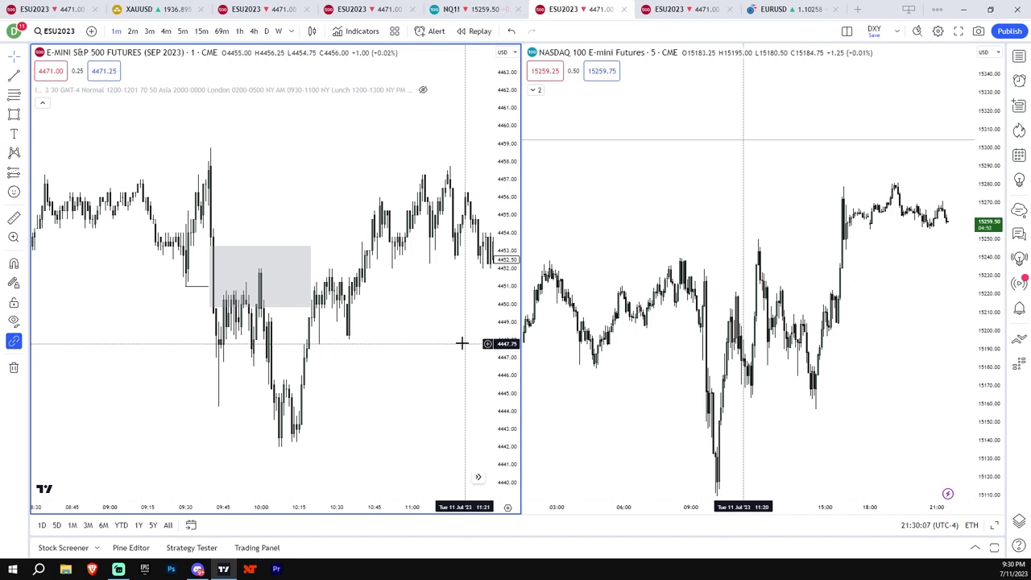
pyautogui.moveTo(775, 229); pyautogui.dragTo(723, 206)
pyautogui.moveTo(866, 238); pyautogui.dragTo(964, 251)
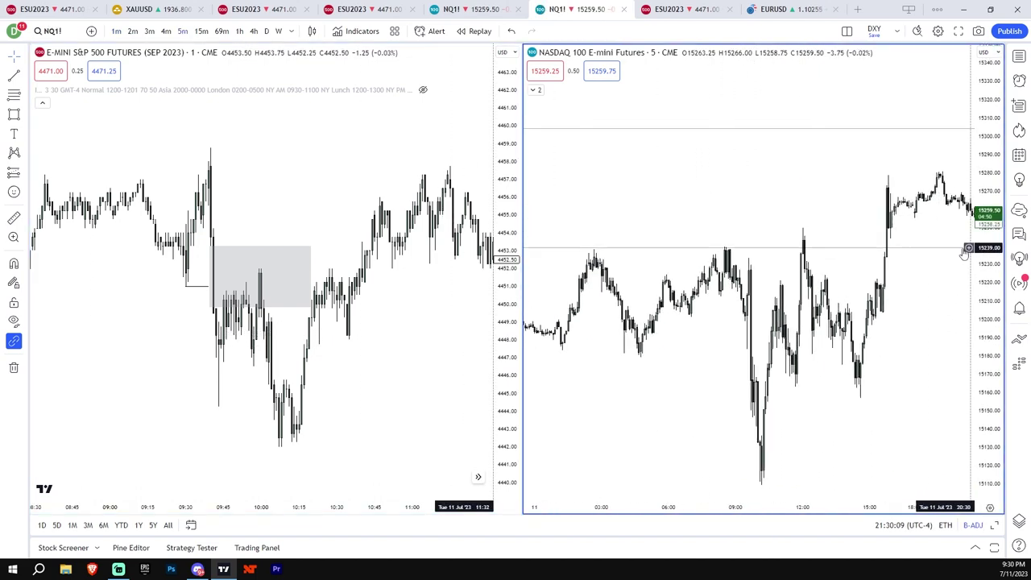
pyautogui.scroll(2, 677, 241)
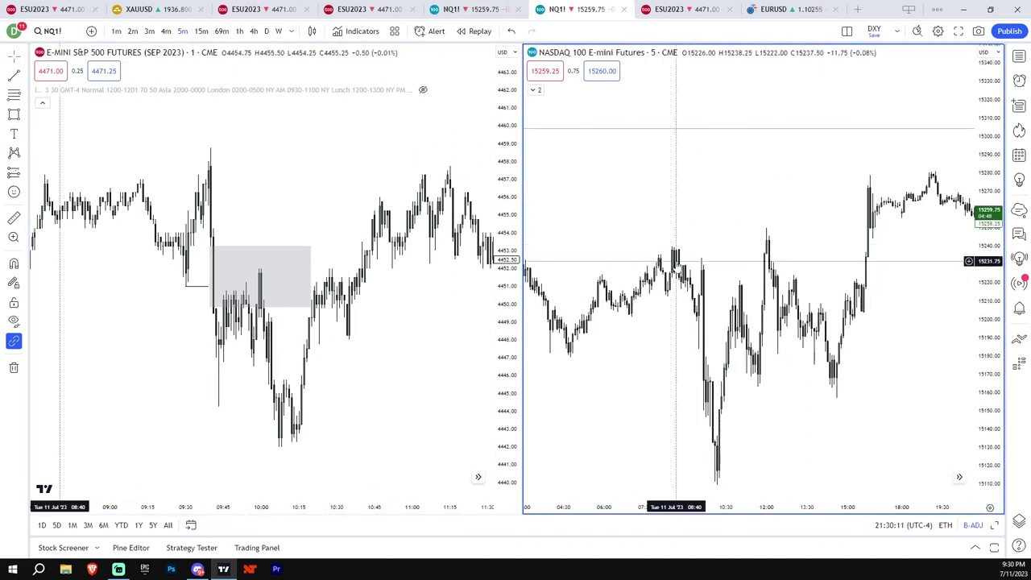
pyautogui.scroll(2, 677, 262)
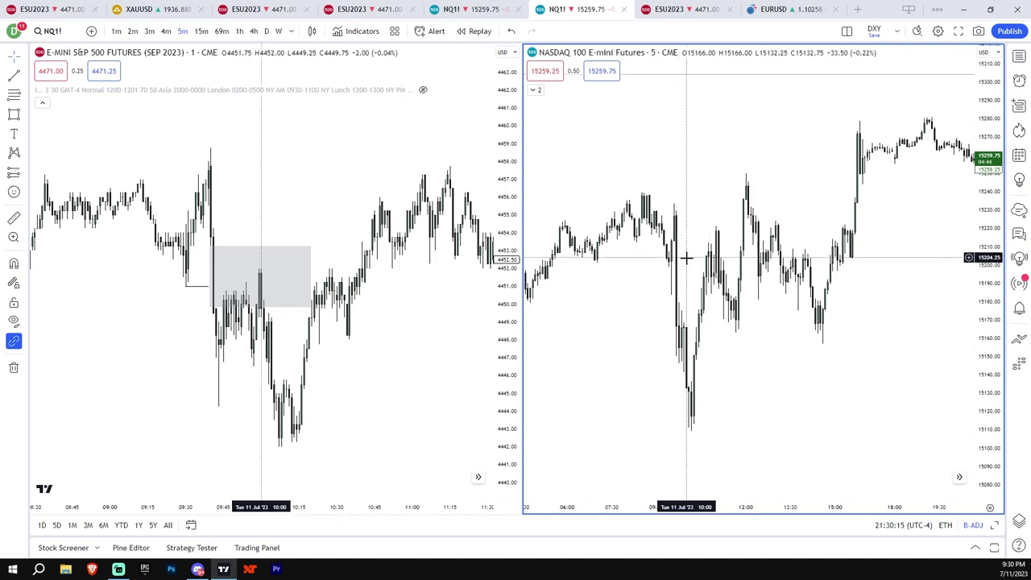
pyautogui.scroll(-3, 685, 264)
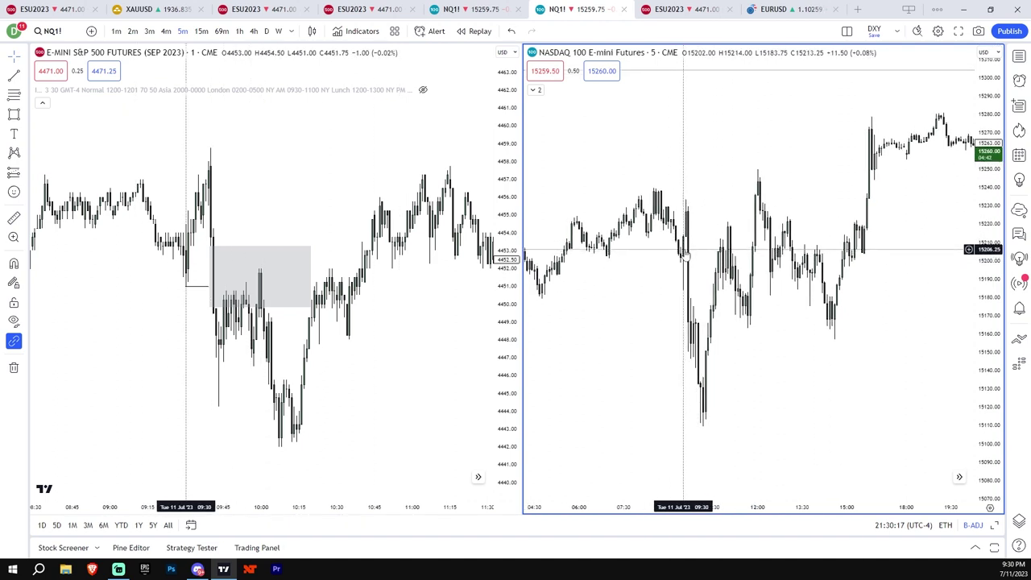
pyautogui.scroll(-1, 749, 260)
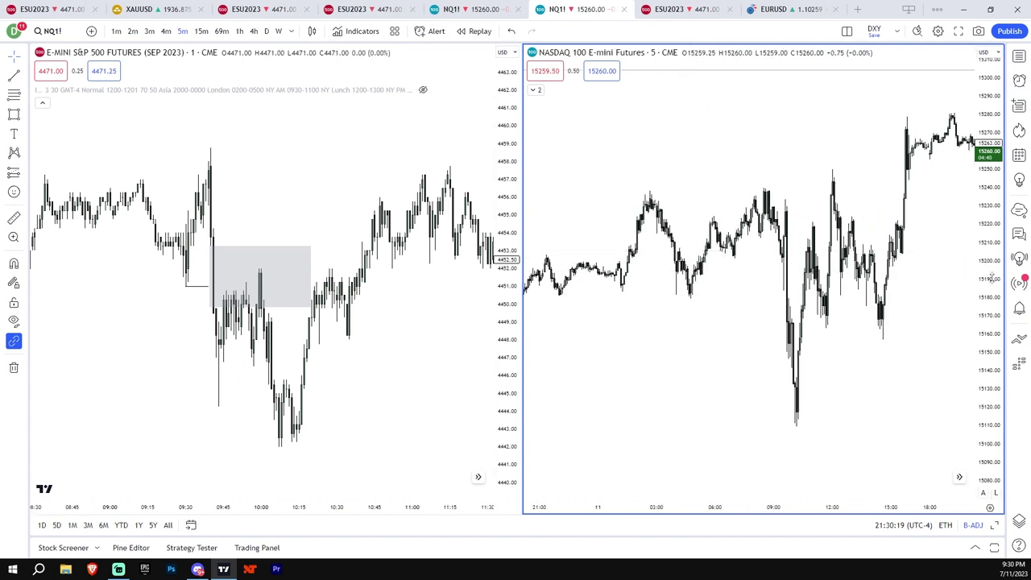
pyautogui.moveTo(992, 277); pyautogui.dragTo(987, 246)
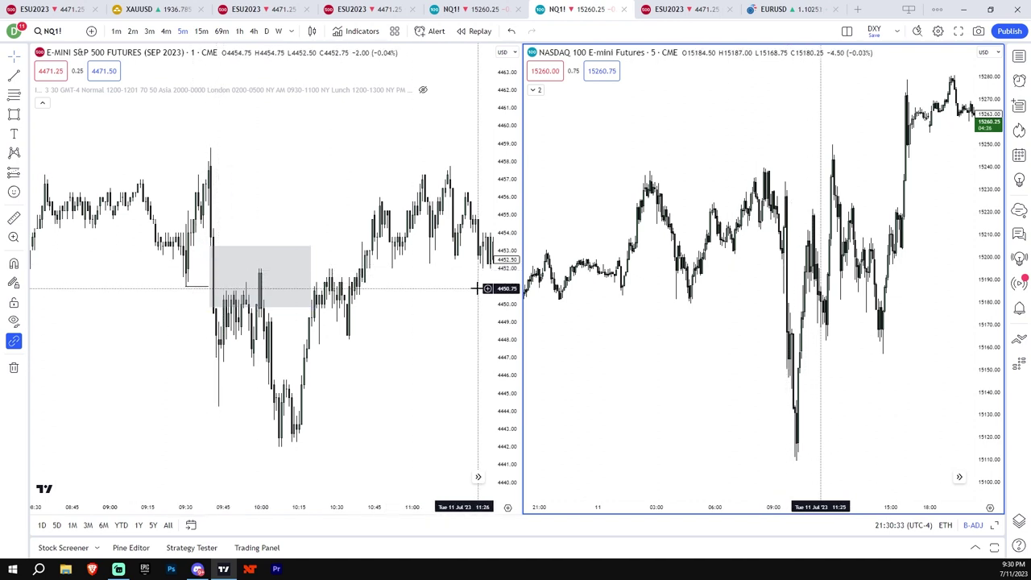
# Draw a second rectangle on the 1-minute ES chart from about 11:15 to 11:38, between about 4456.00 and 4454.25.
pyautogui.click(505, 345)
pyautogui.scroll(1, 451, 351)
pyautogui.moveTo(430, 357); pyautogui.dragTo(505, 346)
pyautogui.hscroll(2, 421, 335)
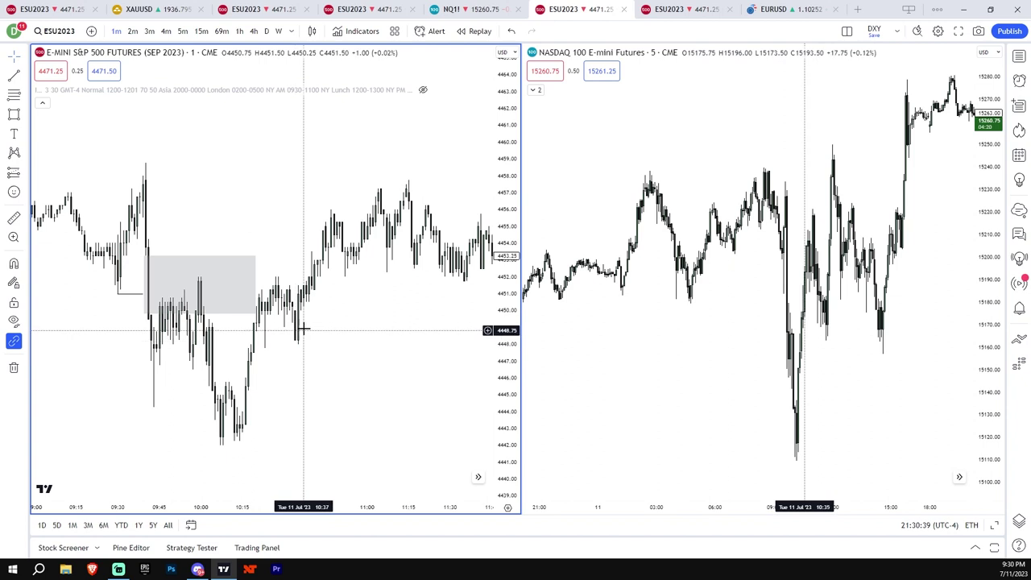
pyautogui.hscroll(4, 394, 338)
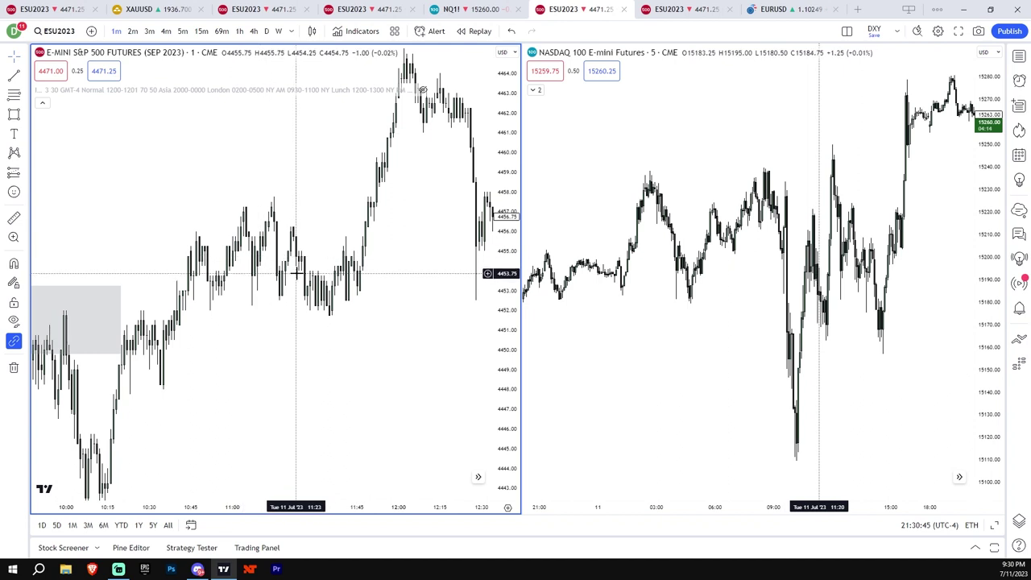
pyautogui.moveTo(505, 330); pyautogui.dragTo(506, 256)
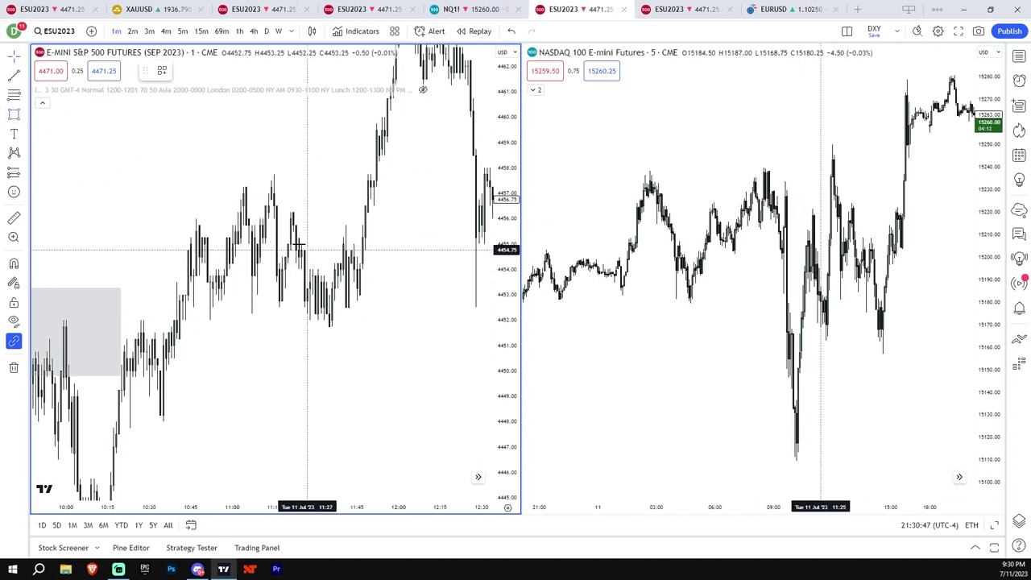
pyautogui.moveTo(338, 217)
pyautogui.mouseDown()
pyautogui.moveTo(287, 247)
pyautogui.moveTo(288, 265)
pyautogui.moveTo(274, 264)
pyautogui.mouseUp()
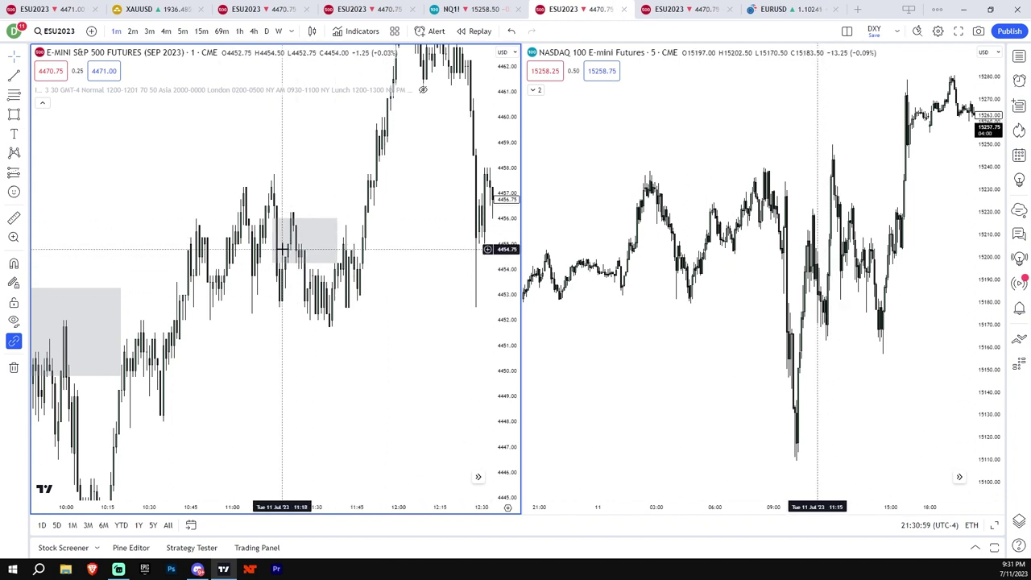
pyautogui.moveTo(499, 279); pyautogui.dragTo(480, 328)
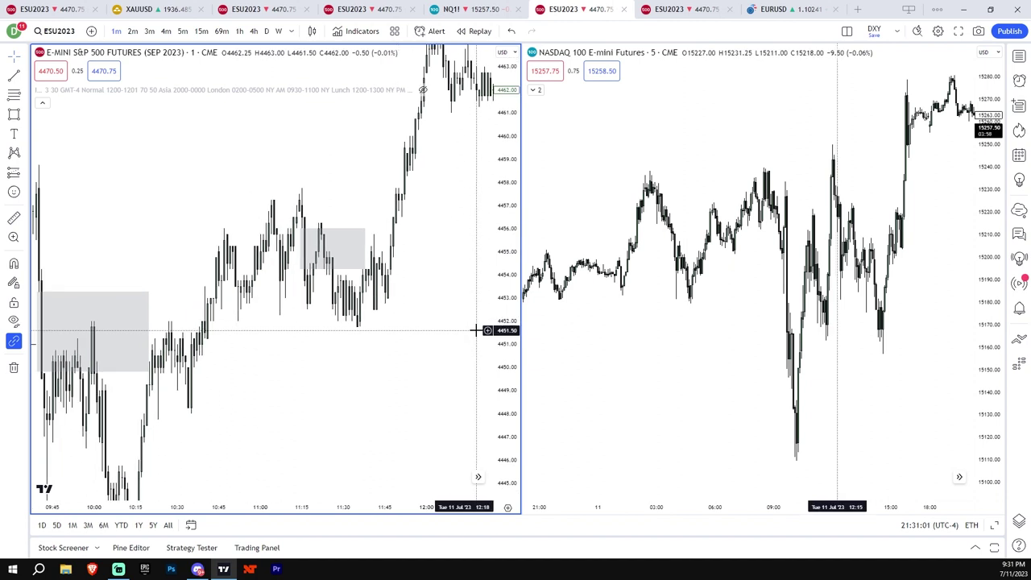
pyautogui.scroll(-2, 483, 336)
pyautogui.scroll(1, 456, 293)
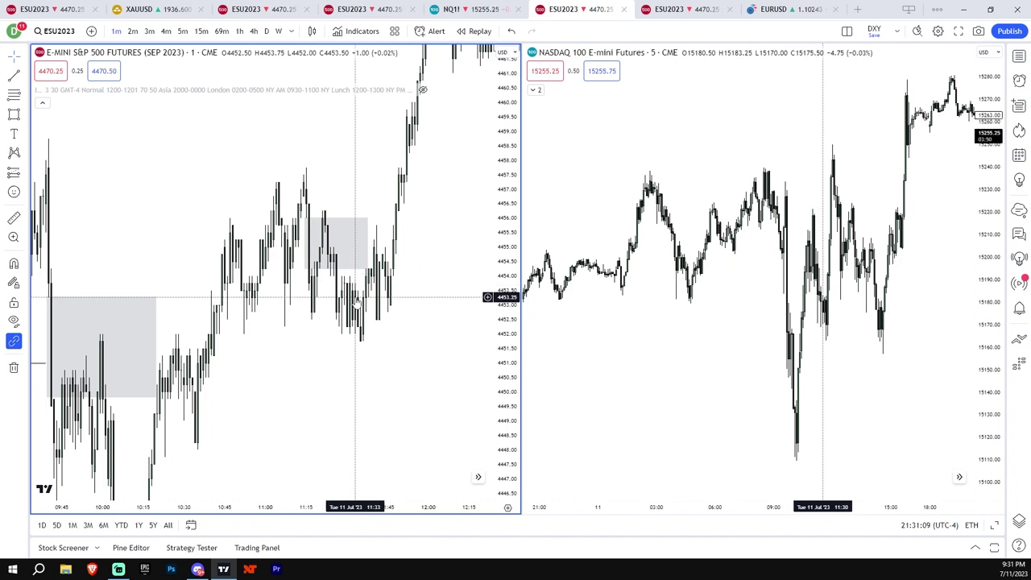
# Examine the 1-minute ES chart around both rectangles and the 4451.00 line, from the pre-open move through the midday rally.
pyautogui.scroll(1, 442, 363)
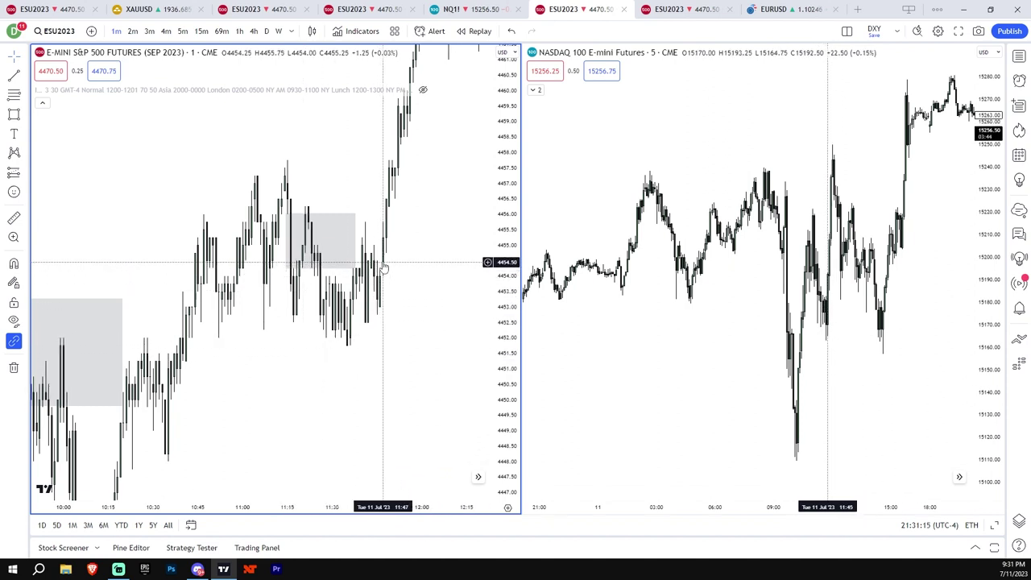
pyautogui.moveTo(501, 265); pyautogui.dragTo(475, 362)
pyautogui.moveTo(388, 273); pyautogui.dragTo(370, 299)
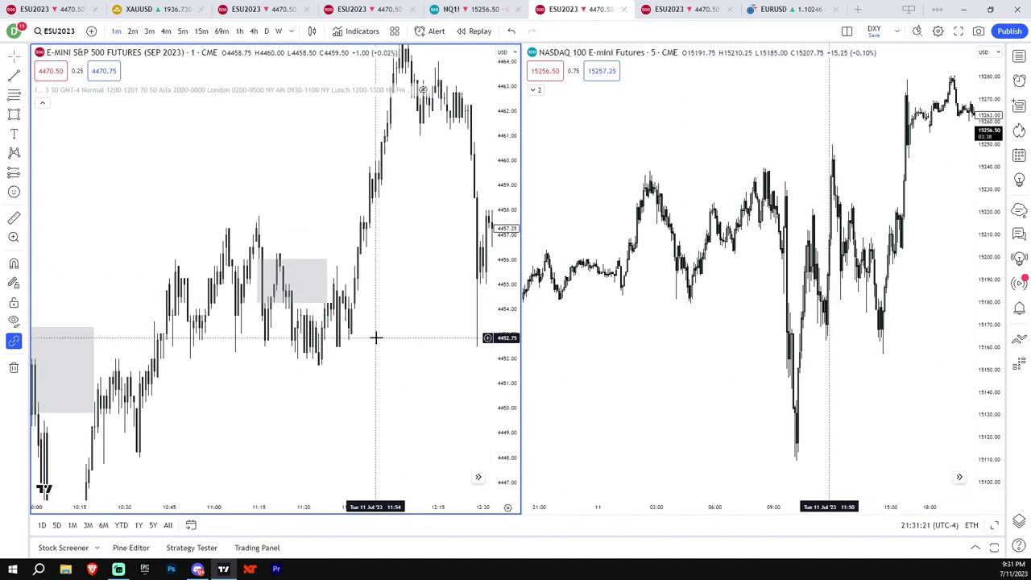
pyautogui.moveTo(381, 323); pyautogui.dragTo(492, 313)
pyautogui.scroll(-2, 402, 361)
pyautogui.moveTo(403, 361); pyautogui.dragTo(450, 359)
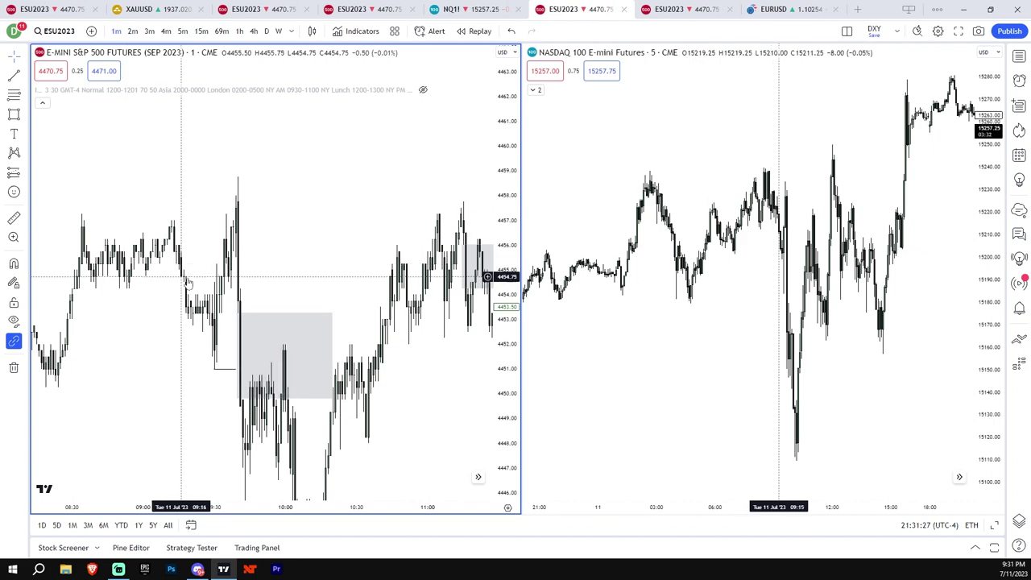
pyautogui.moveTo(329, 435); pyautogui.dragTo(320, 339)
pyautogui.scroll(2, 482, 355)
pyautogui.moveTo(451, 358); pyautogui.dragTo(395, 424)
pyautogui.scroll(-1, 451, 399)
pyautogui.hscroll(5, 490, 384)
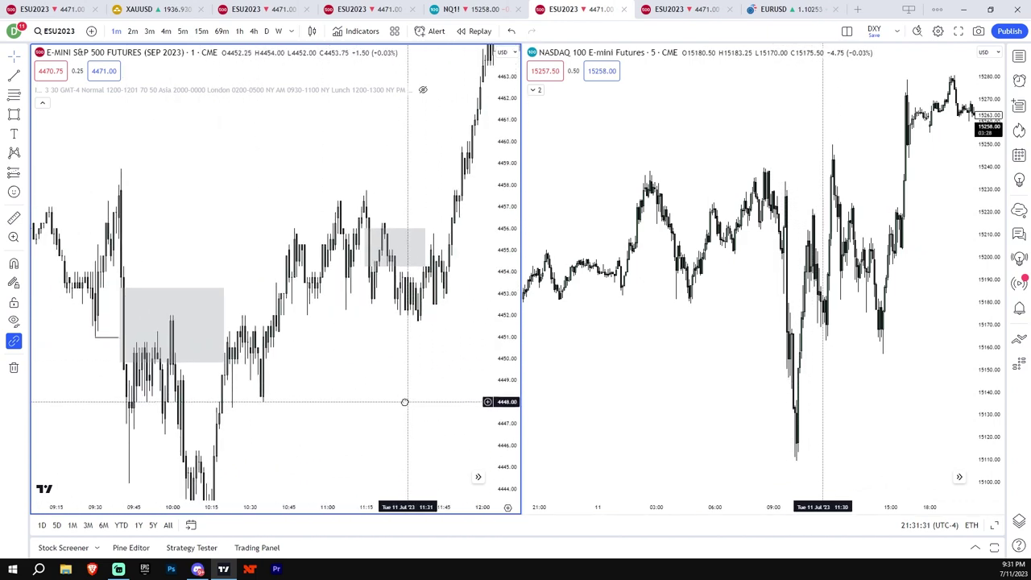
pyautogui.scroll(2, 406, 369)
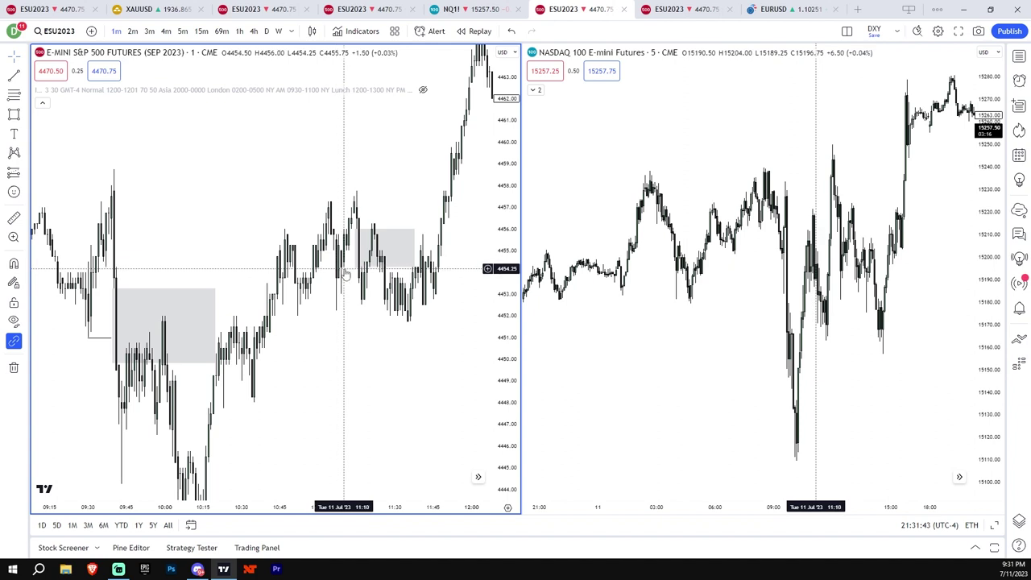
pyautogui.scroll(2, 453, 302)
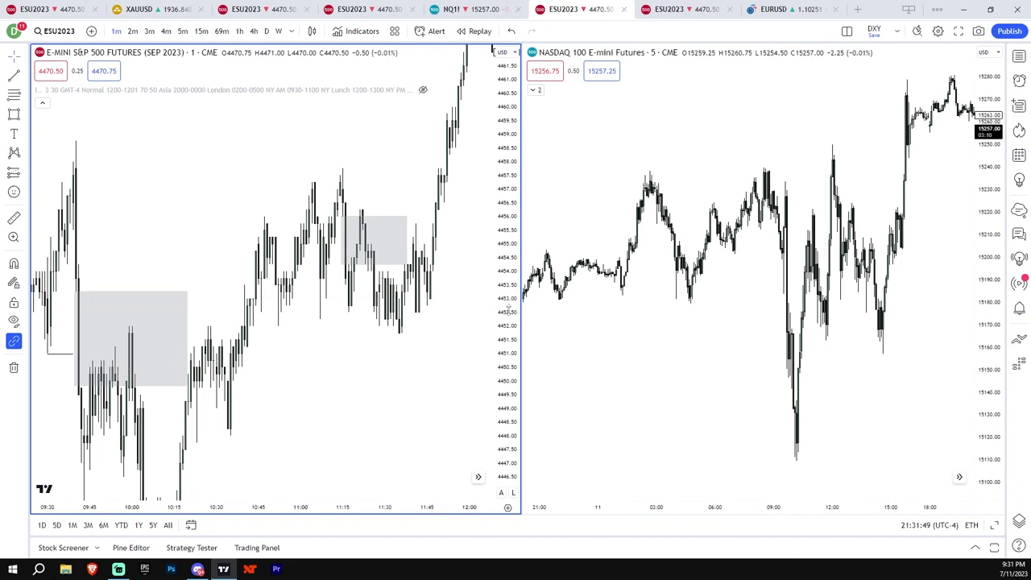
# Draw a horizontal trend line at 4457.75 from the 11:15 high to about 12:09 on 1-minute ES, and delete it.
pyautogui.moveTo(506, 310); pyautogui.dragTo(507, 326)
pyautogui.moveTo(463, 323); pyautogui.dragTo(438, 359)
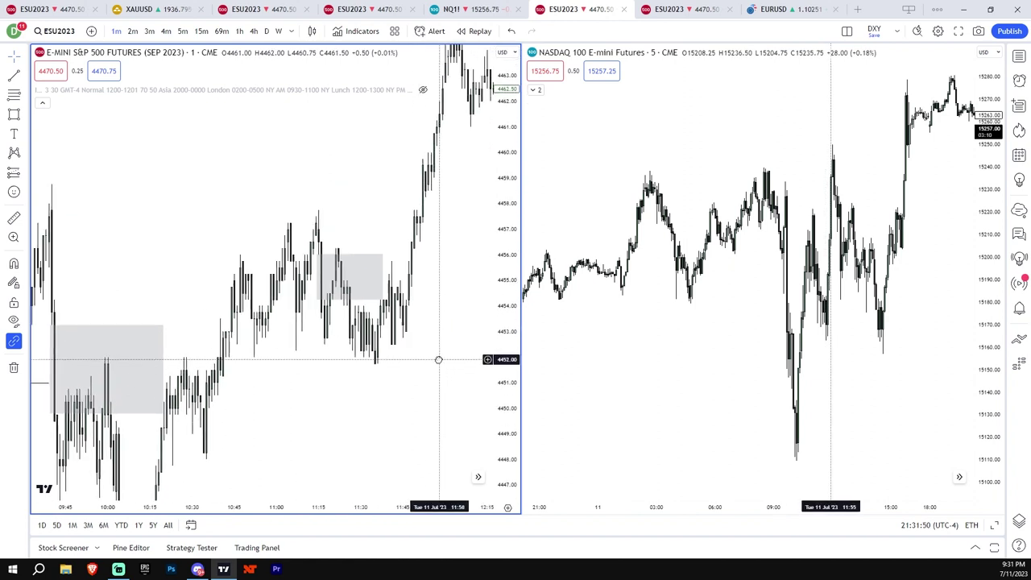
pyautogui.click(317, 211)
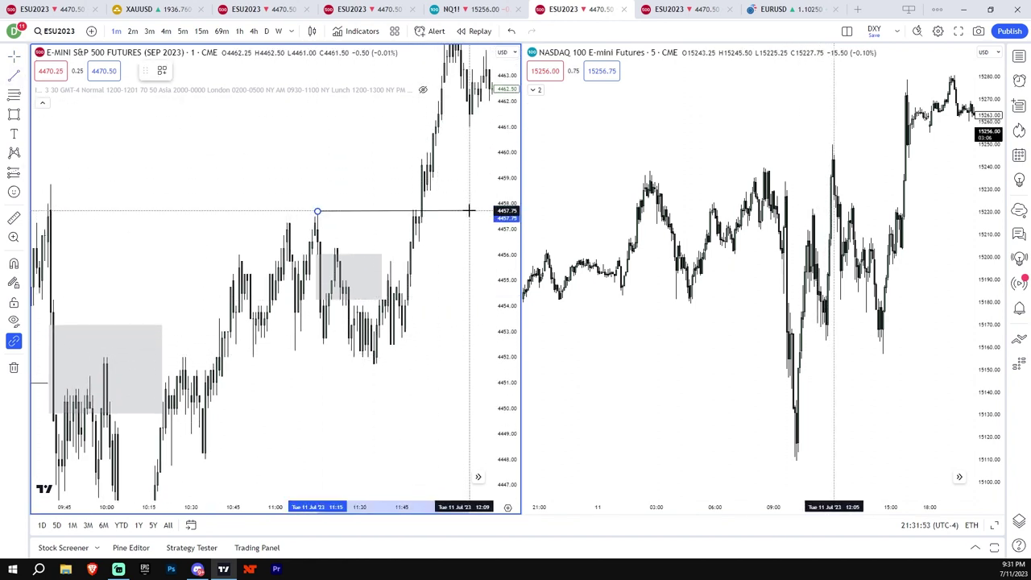
pyautogui.click(469, 212)
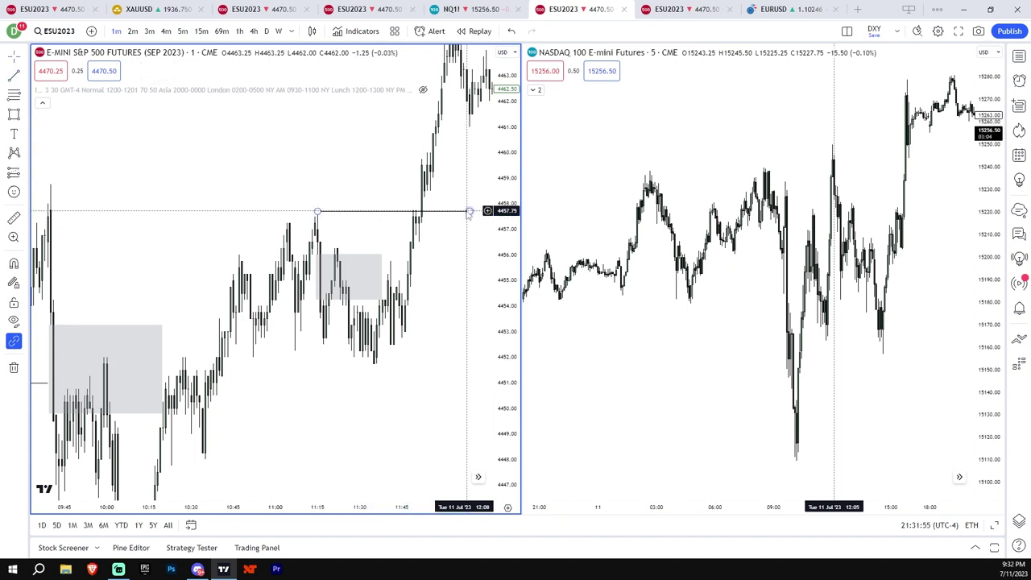
pyautogui.press('Delete')
# Draw a third rectangle on the 1-minute ES chart from 11:24 to about 11:57, between 4454.00 and about 4453.25.
pyautogui.moveTo(468, 211); pyautogui.dragTo(481, 181)
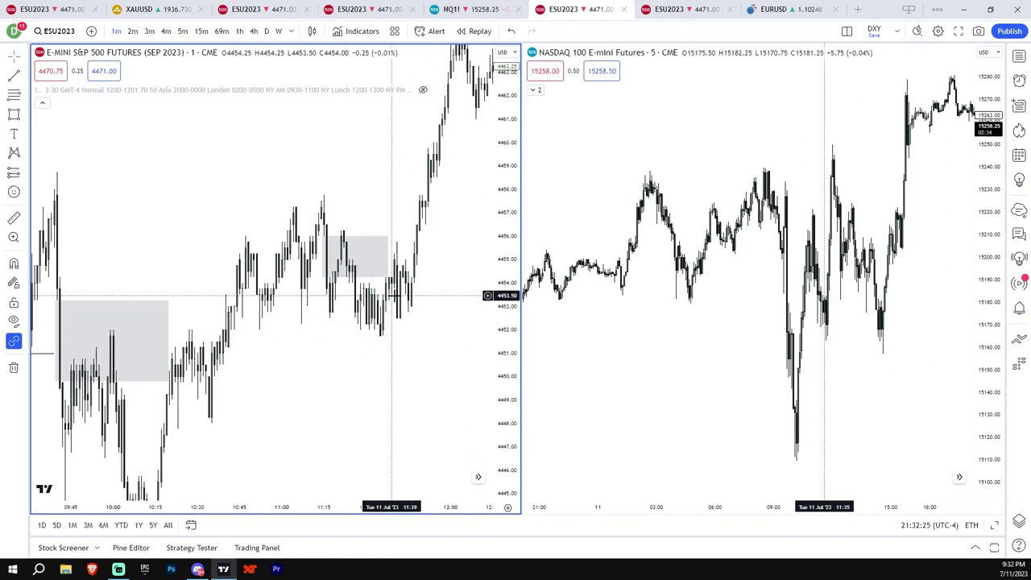
pyautogui.moveTo(468, 272); pyautogui.dragTo(410, 299)
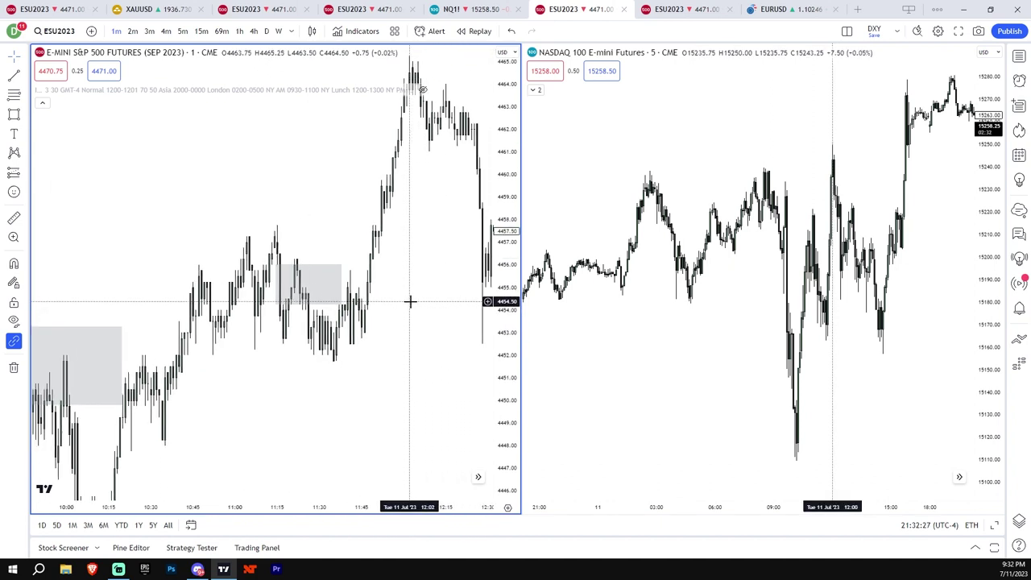
pyautogui.moveTo(500, 322); pyautogui.dragTo(505, 280)
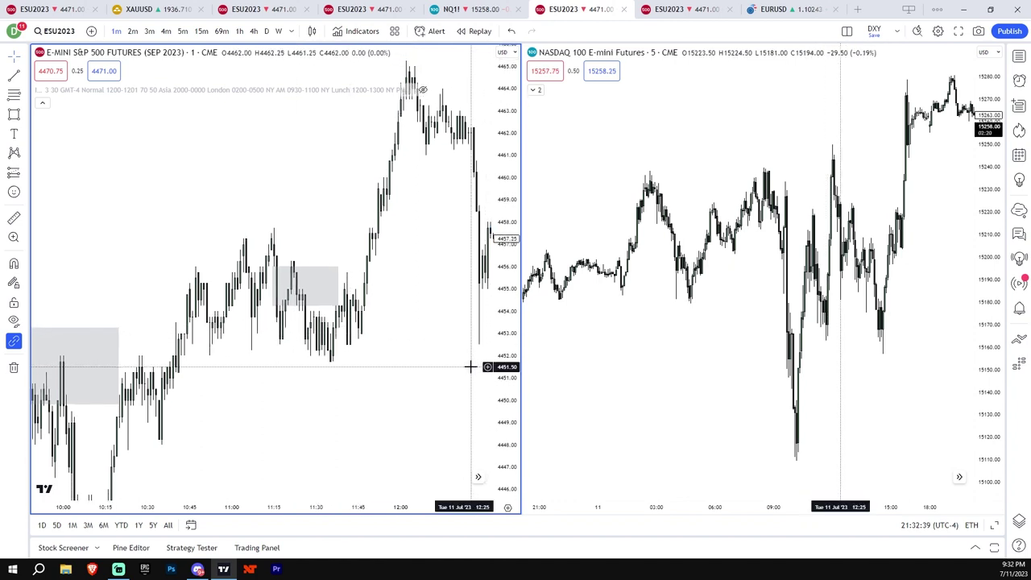
pyautogui.moveTo(460, 354); pyautogui.dragTo(481, 342)
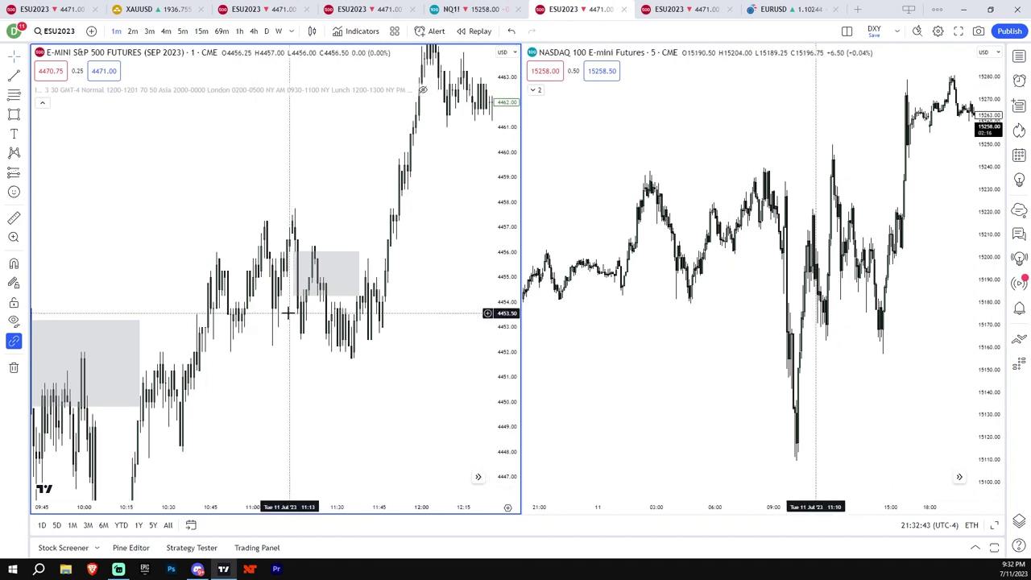
pyautogui.scroll(1, 375, 323)
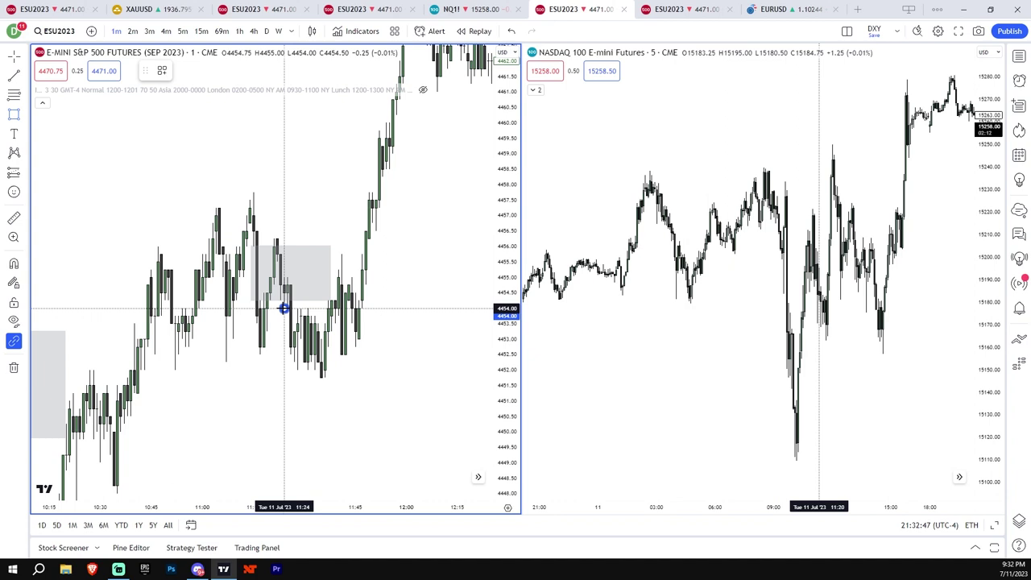
pyautogui.moveTo(284, 308); pyautogui.dragTo(396, 329)
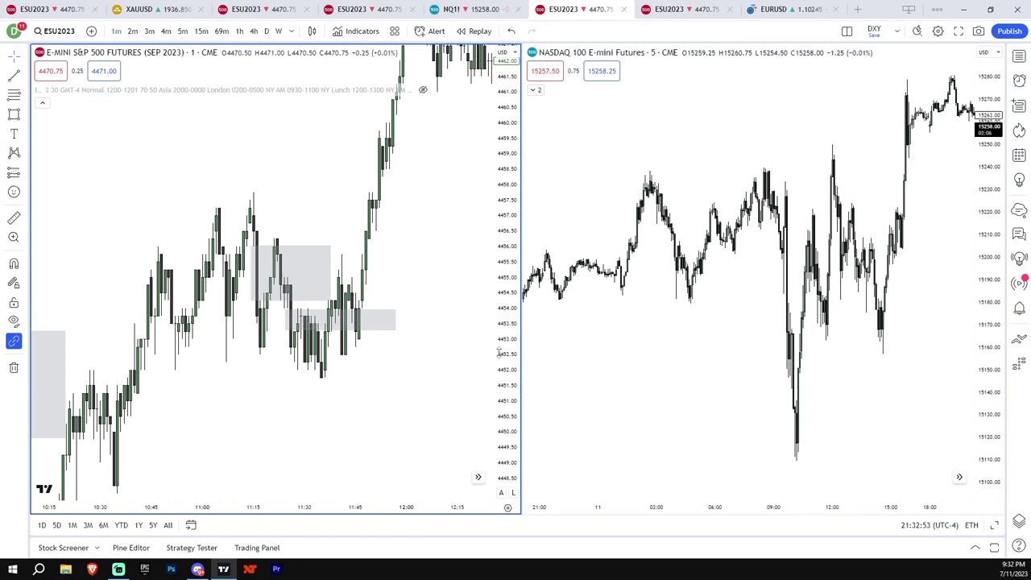
# Switch the ES chart to 15 minutes and draw a horizontal trend line at 4451.75 from the 10:00 candle to about 12:45.
pyautogui.moveTo(499, 352); pyautogui.dragTo(499, 356)
pyautogui.click(201, 32)
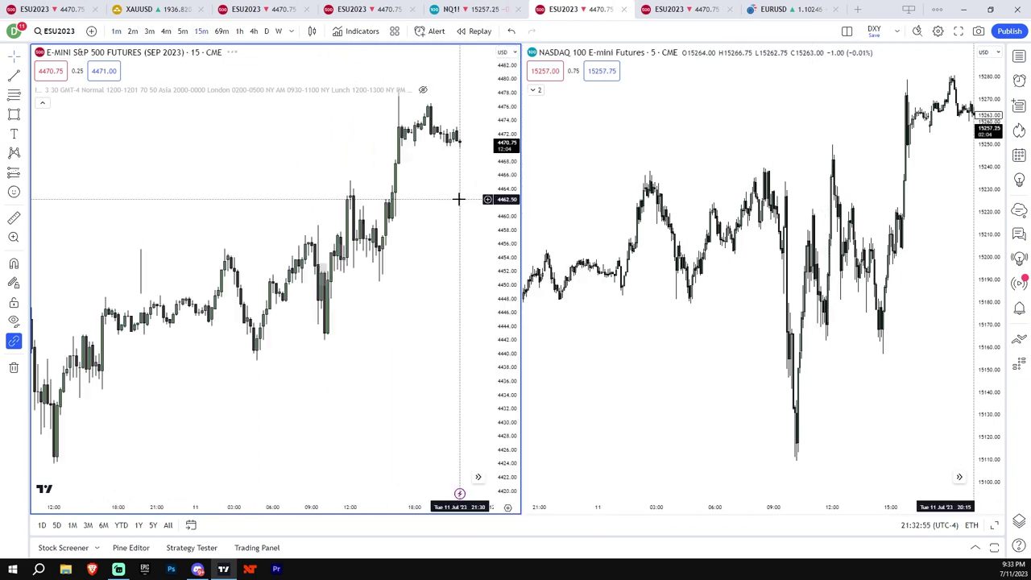
pyautogui.moveTo(504, 342); pyautogui.dragTo(503, 233)
pyautogui.scroll(4, 471, 198)
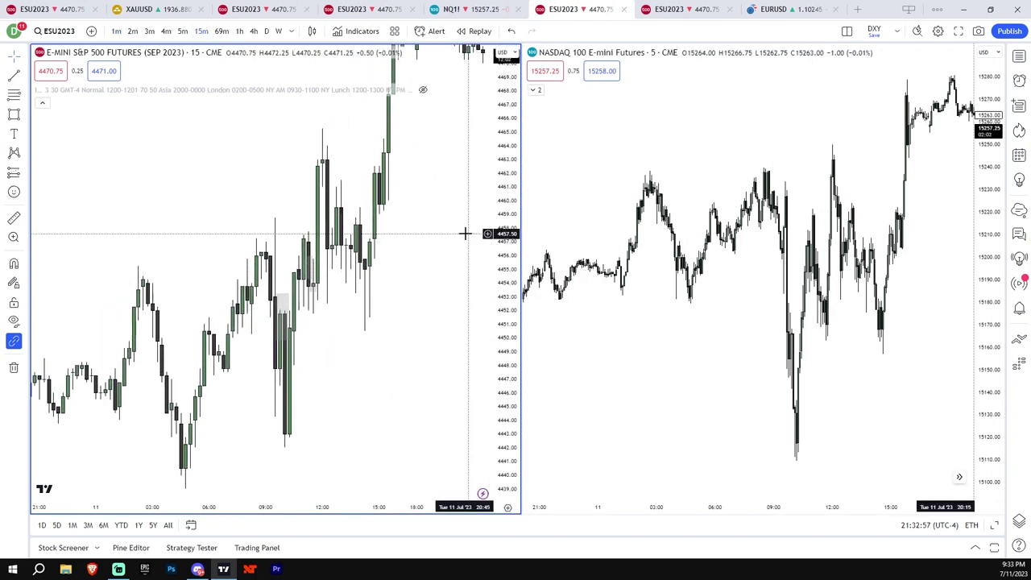
pyautogui.moveTo(439, 251); pyautogui.dragTo(403, 269)
pyautogui.click(257, 311)
pyautogui.scroll(1, 244, 320)
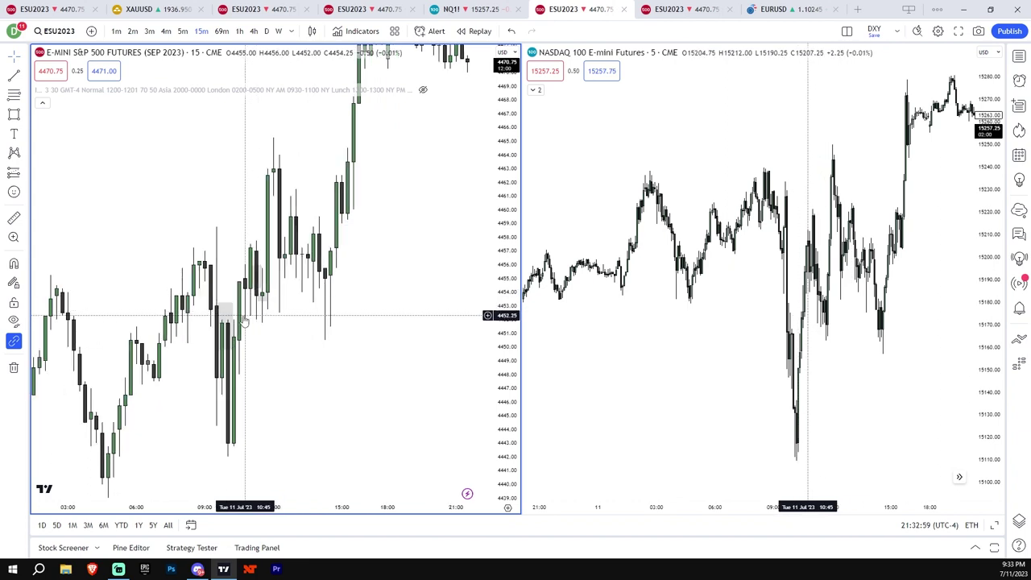
pyautogui.click(14, 76)
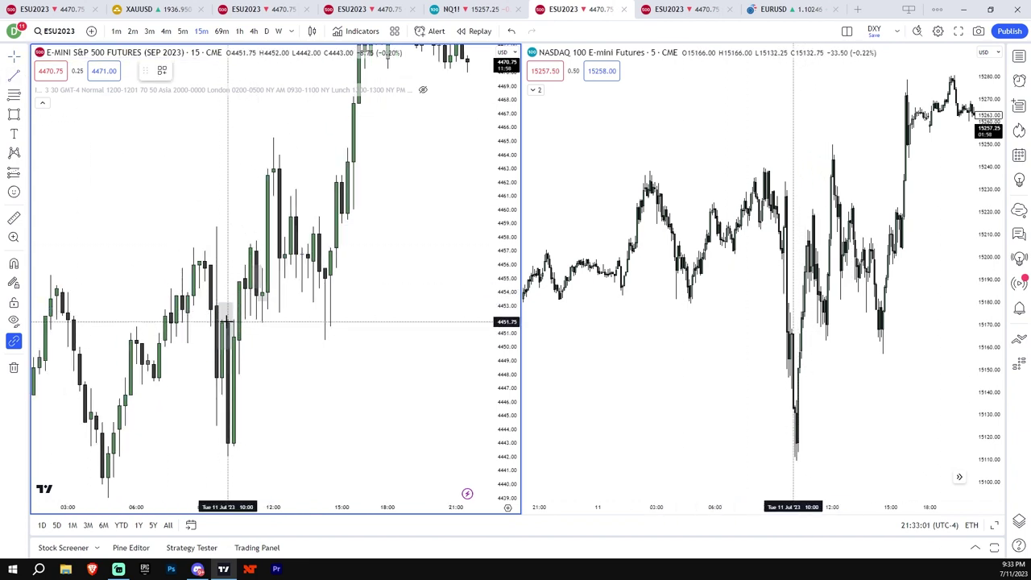
pyautogui.moveTo(228, 322); pyautogui.dragTo(290, 322)
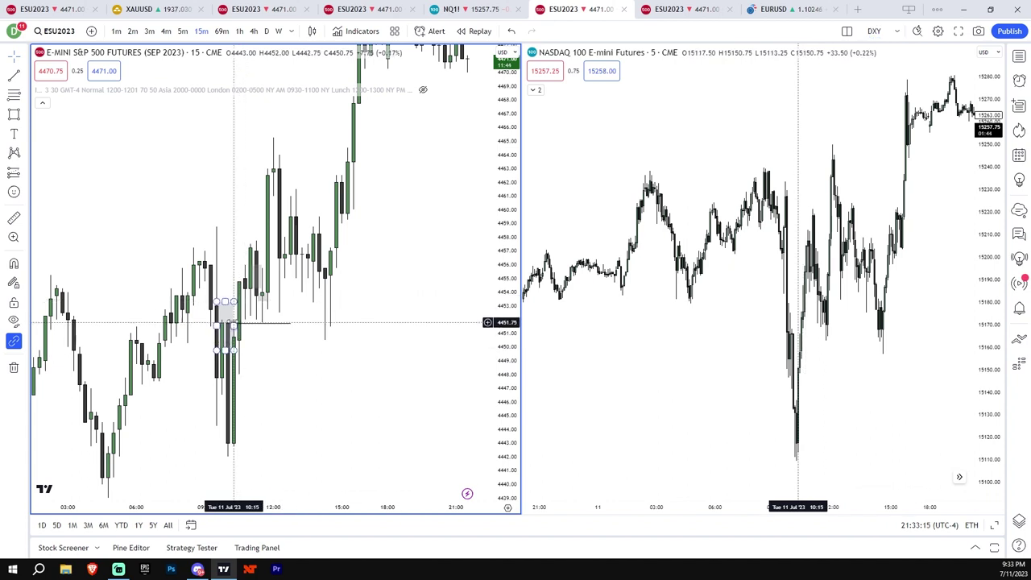
# Compare price action around the 4451.75 line on 15-minute ES with the same session on 5-minute NQ.
pyautogui.scroll(1, 338, 338)
pyautogui.moveTo(399, 354); pyautogui.dragTo(449, 362)
pyautogui.scroll(1, 411, 352)
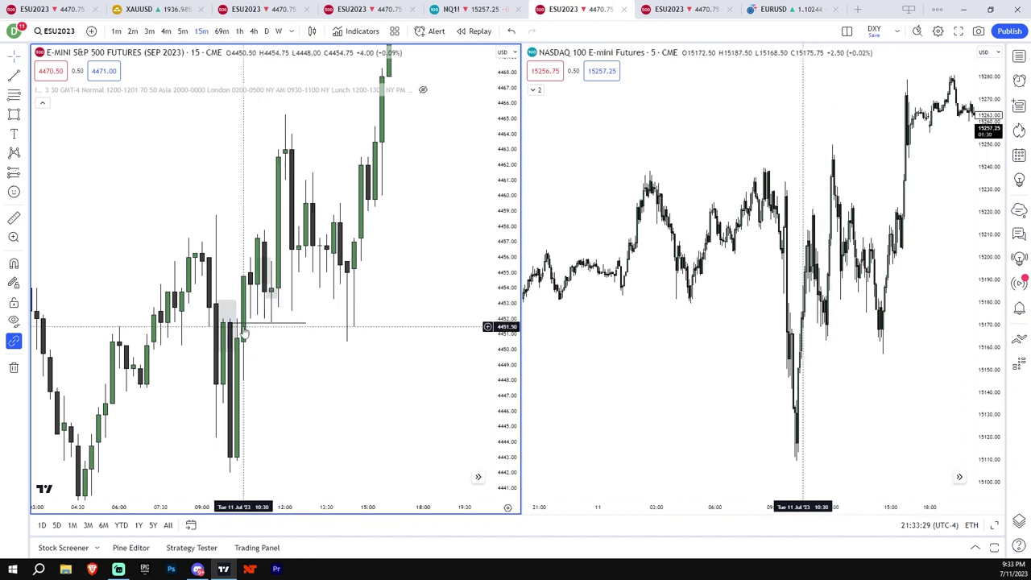
pyautogui.moveTo(236, 325)
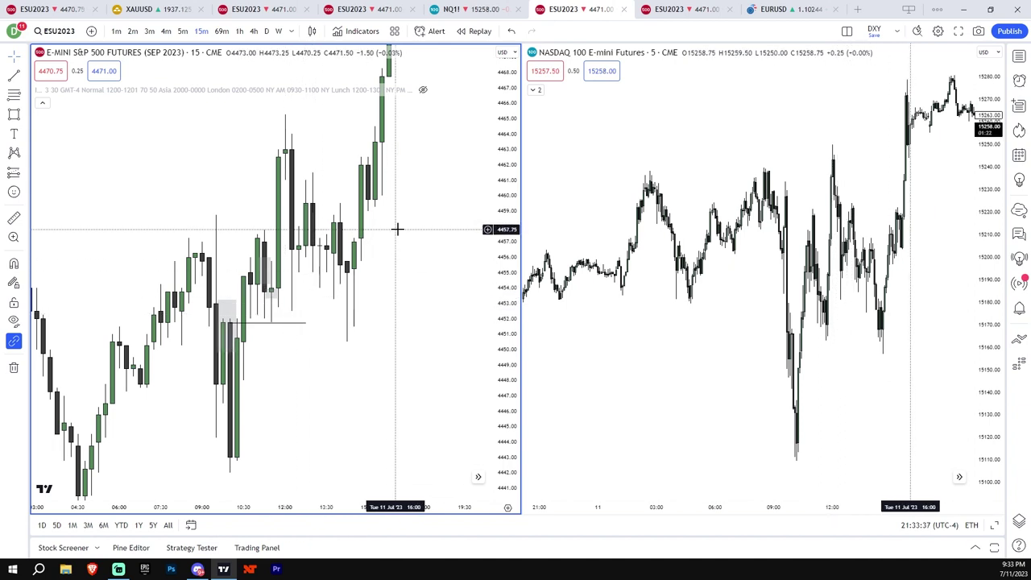
pyautogui.click(822, 393)
pyautogui.scroll(2, 935, 363)
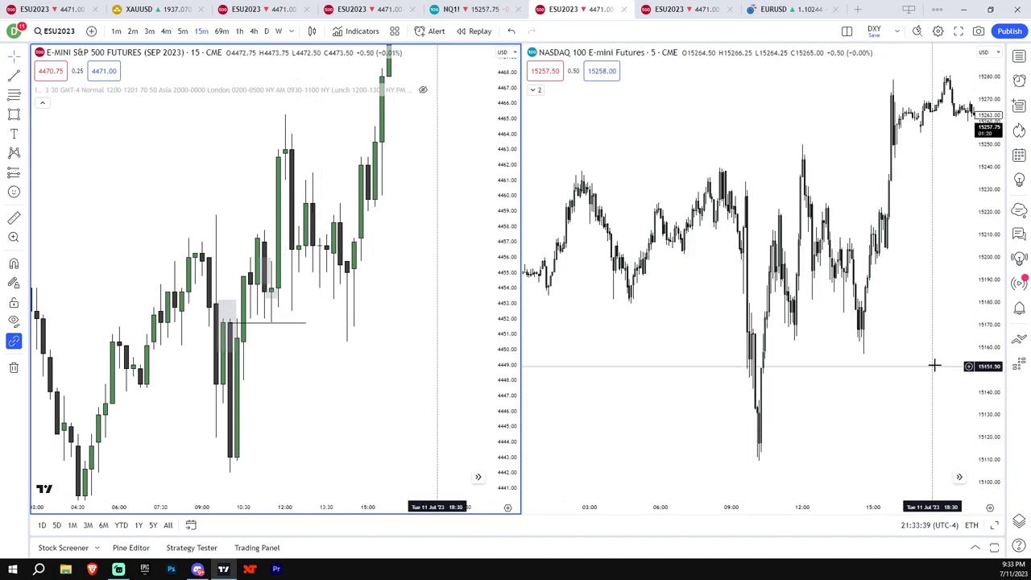
pyautogui.scroll(-2, 921, 379)
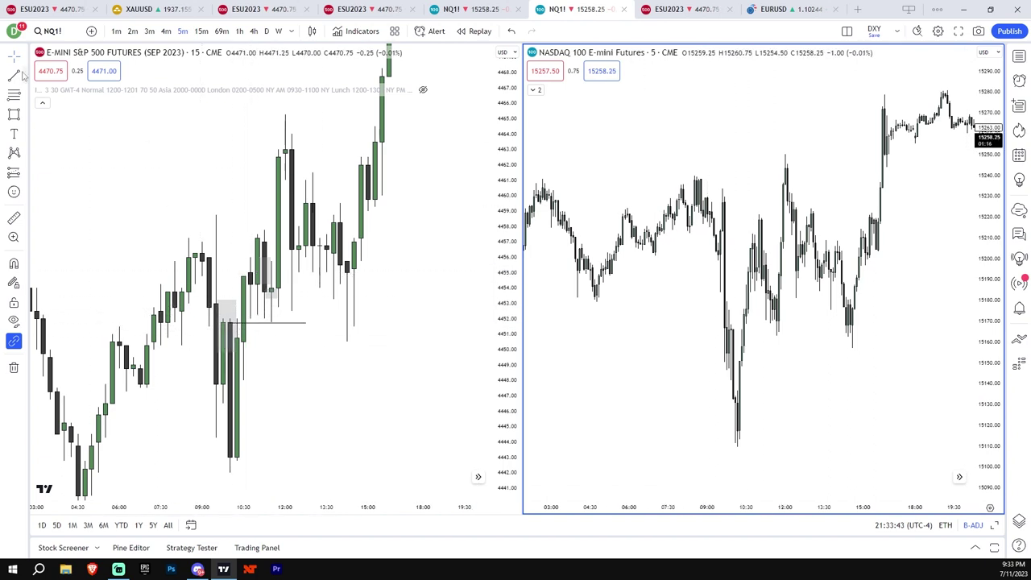
# Sketch a price path on 15-minute ES with trend lines from 4455.00 down to about 4451.75 and up to 4459.75, and delete them.
pyautogui.click(250, 274)
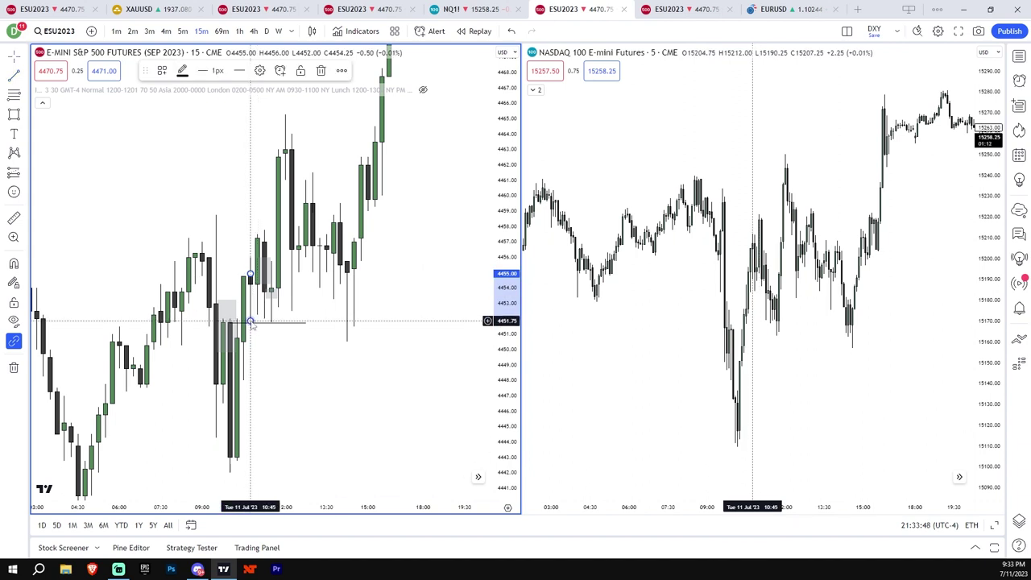
pyautogui.click(256, 323)
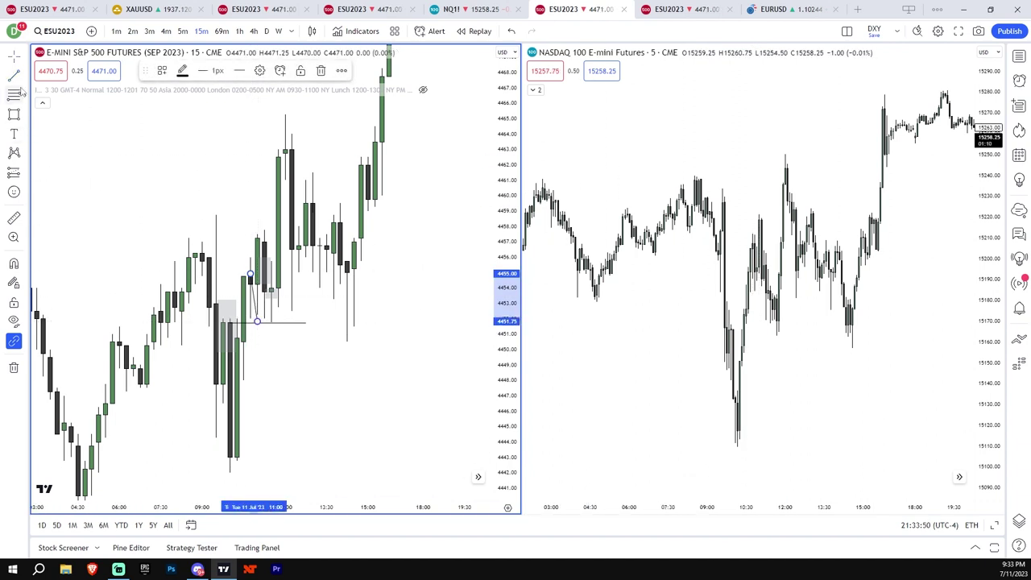
pyautogui.click(257, 322)
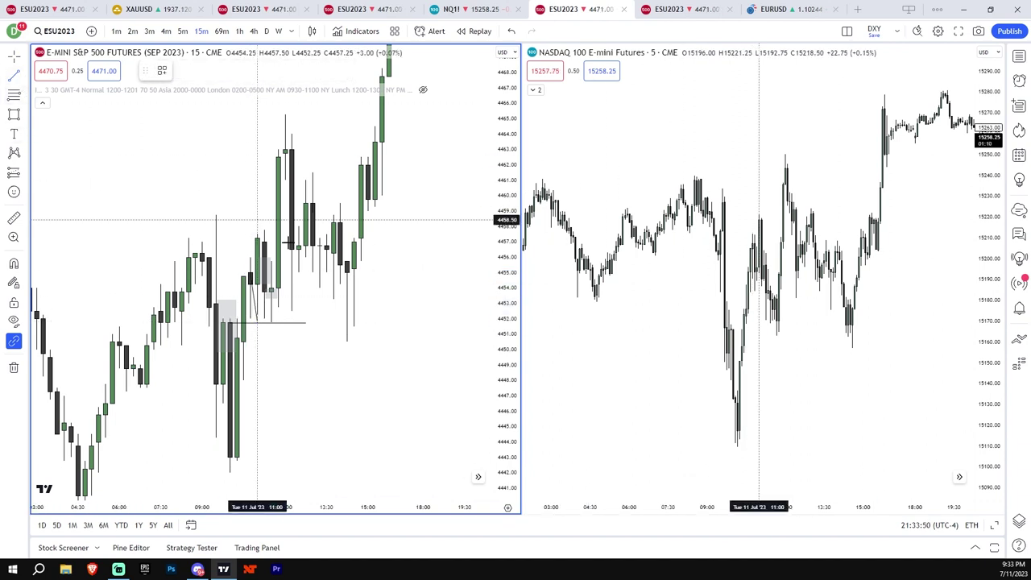
pyautogui.click(276, 196)
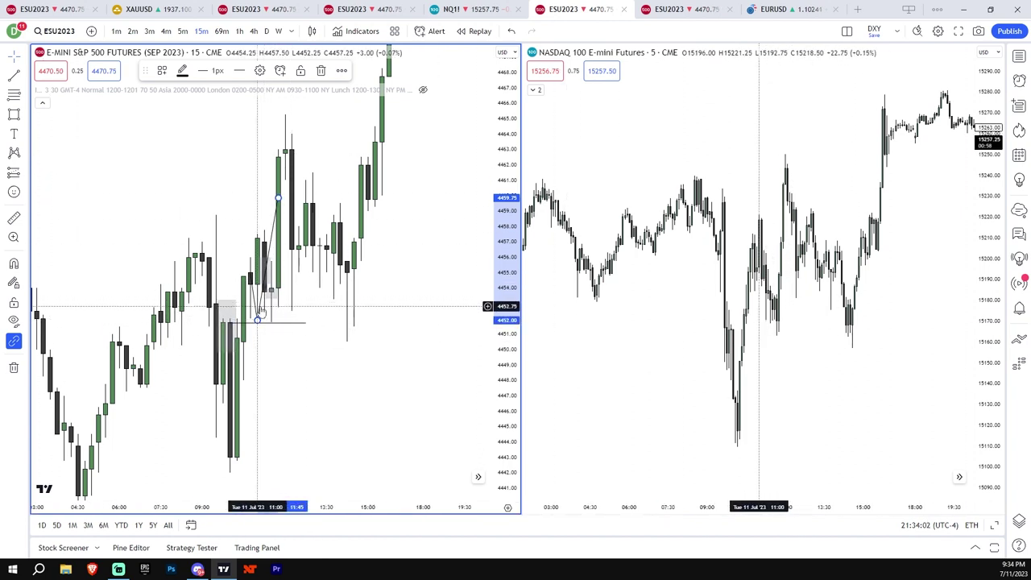
pyautogui.click(248, 313)
pyautogui.click(255, 311)
pyautogui.press('Delete')
# Switch the ES chart to 5 minutes and examine the session around the 4451.75 line and the marked rectangles.
pyautogui.moveTo(506, 368); pyautogui.dragTo(506, 282)
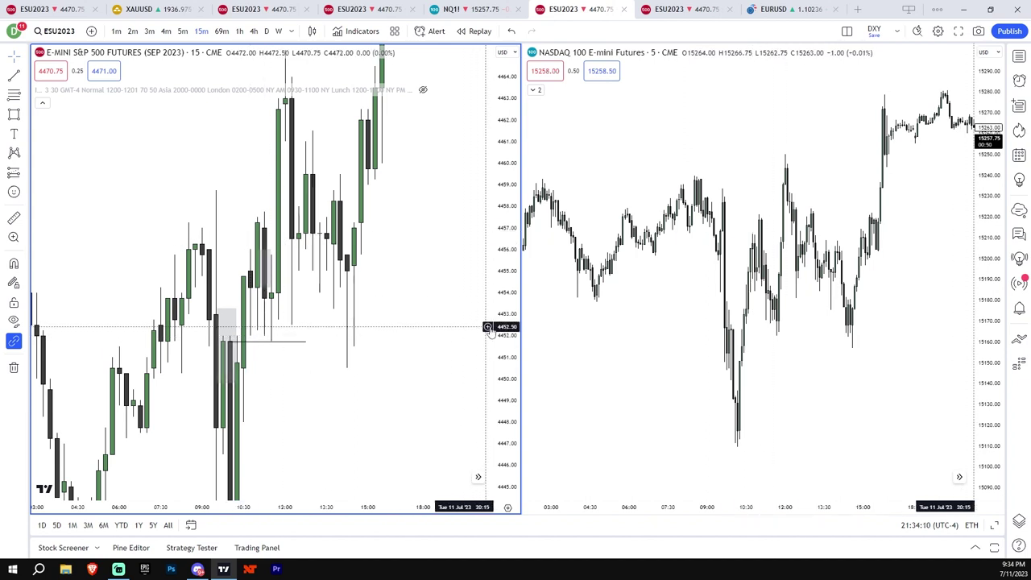
pyautogui.moveTo(494, 327); pyautogui.dragTo(494, 435)
pyautogui.scroll(1, 410, 339)
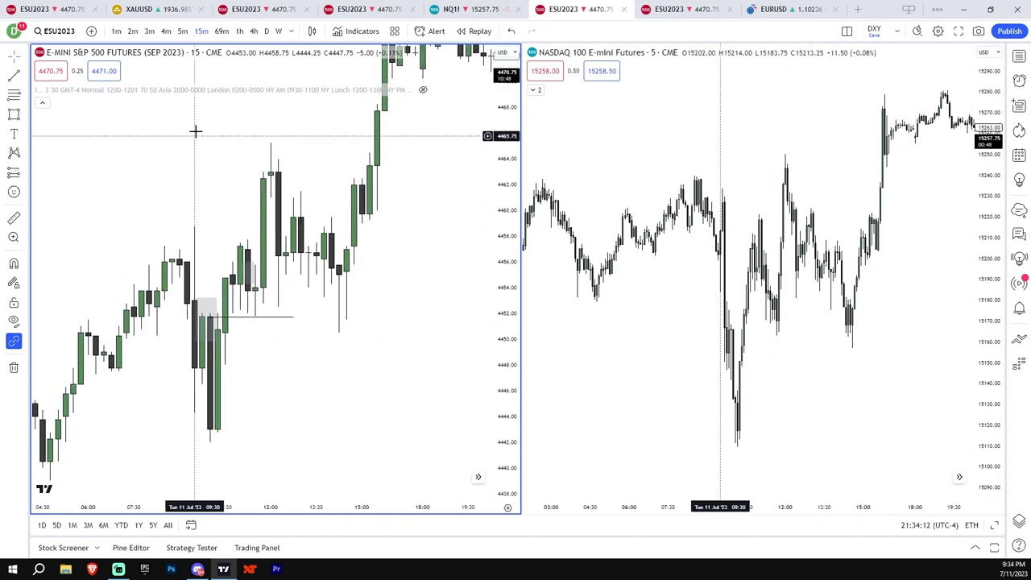
pyautogui.click(183, 31)
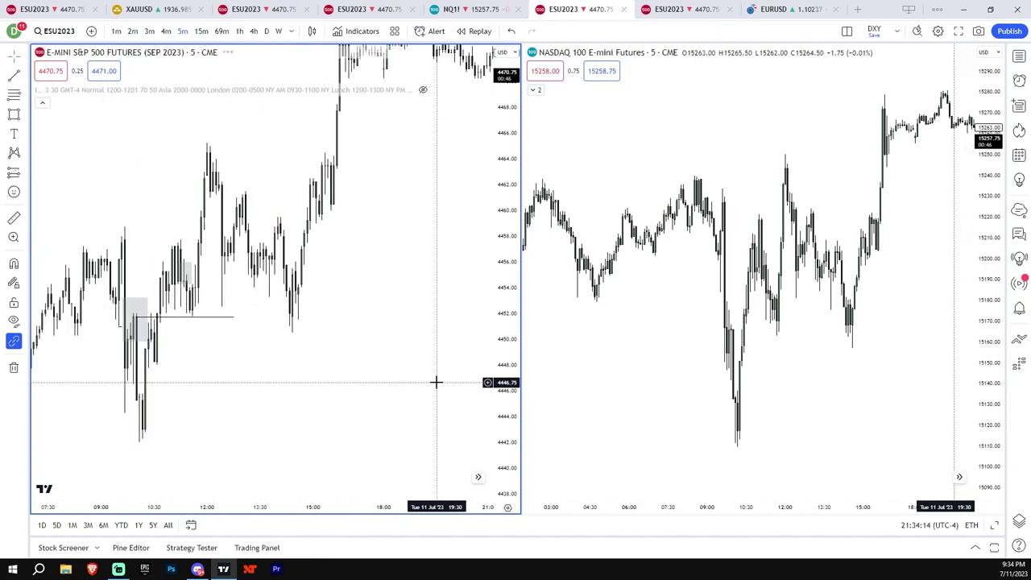
pyautogui.scroll(3, 486, 364)
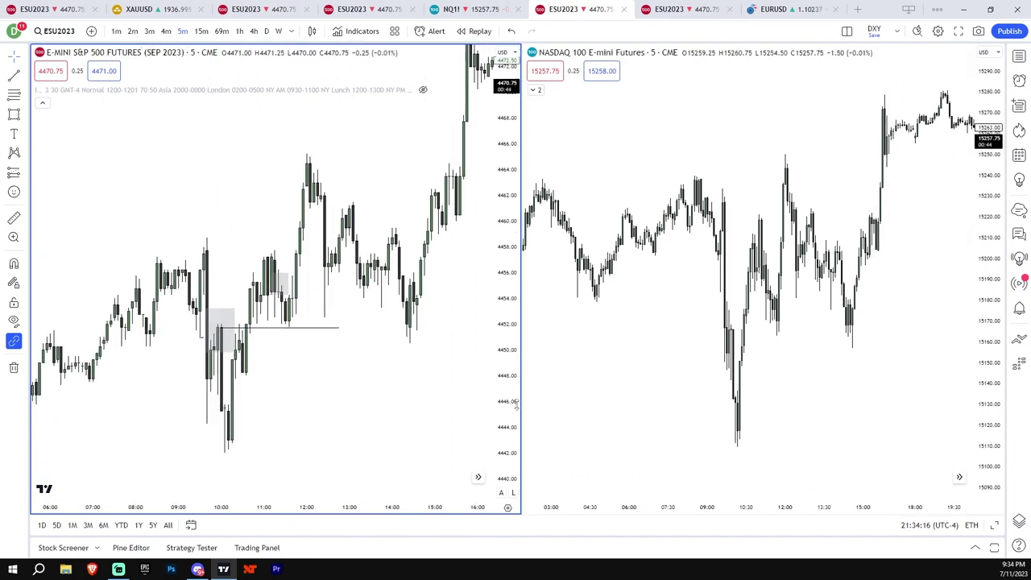
pyautogui.scroll(-3, 491, 360)
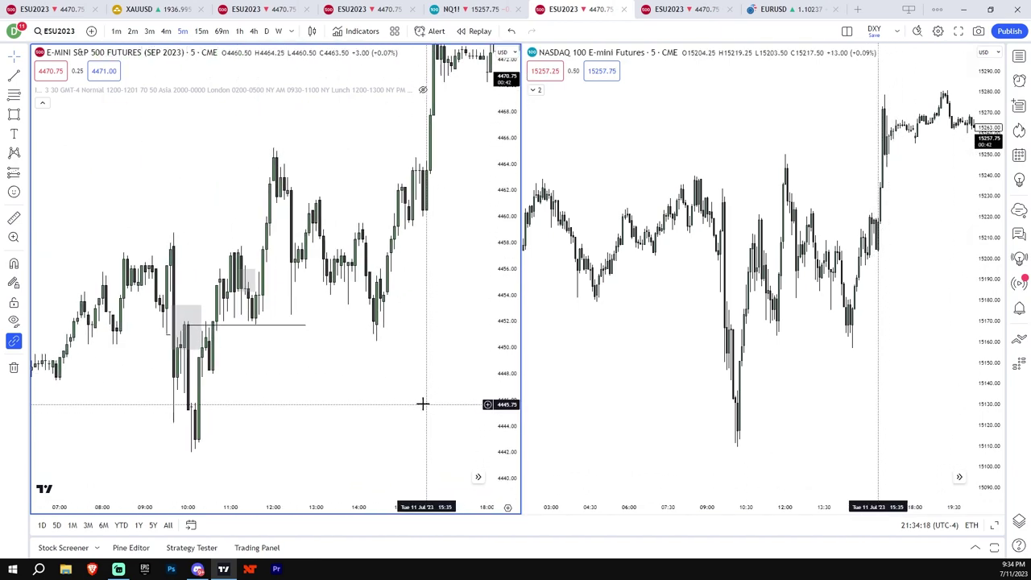
pyautogui.scroll(3, 417, 407)
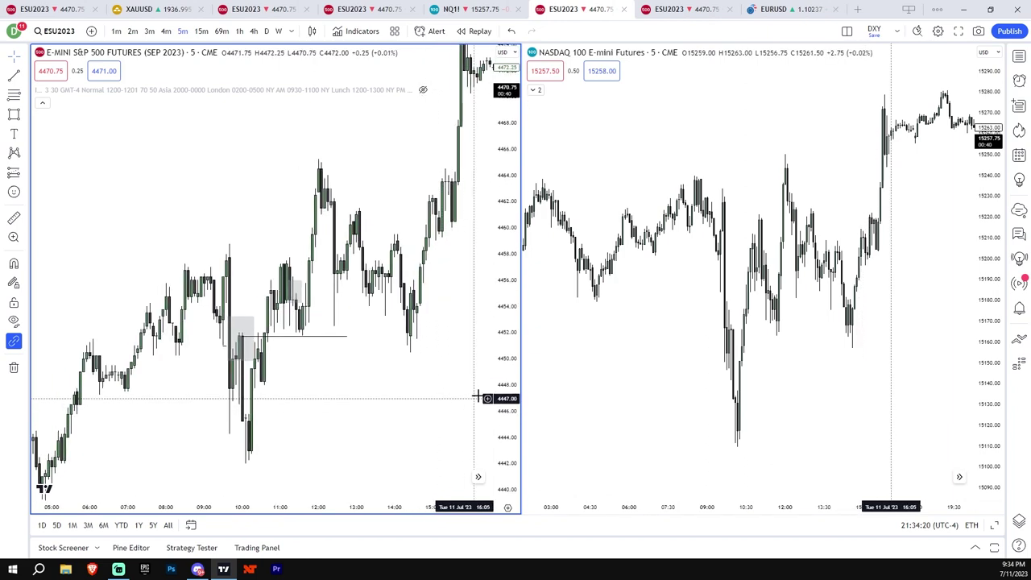
pyautogui.moveTo(451, 370); pyautogui.dragTo(361, 428)
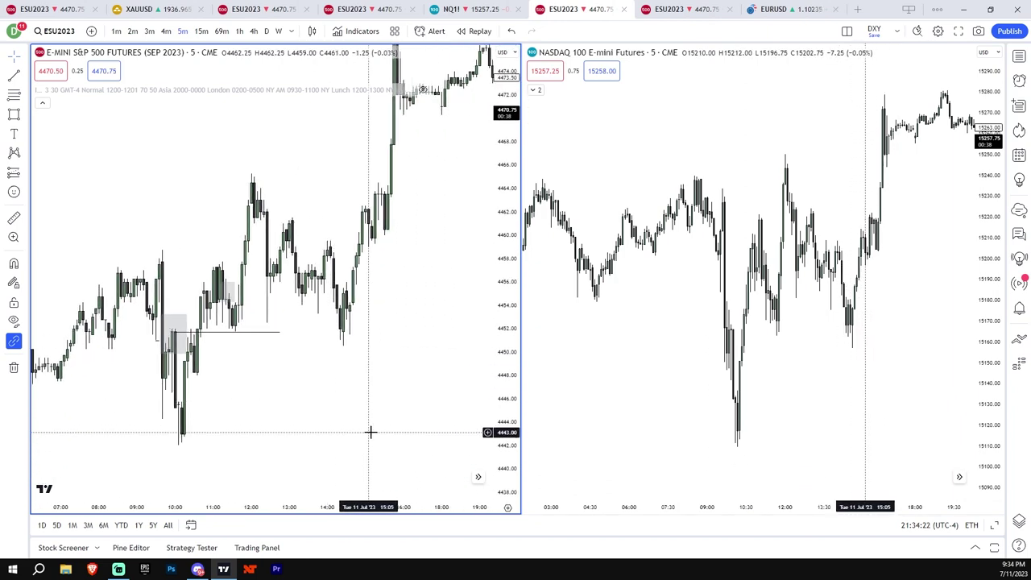
# Compare the New York session on 5-minute ES with 5-minute NQ, focusing on NQ's 10:10 low and the rally out of it.
pyautogui.moveTo(440, 202); pyautogui.dragTo(339, 208)
pyautogui.moveTo(450, 295); pyautogui.dragTo(413, 276)
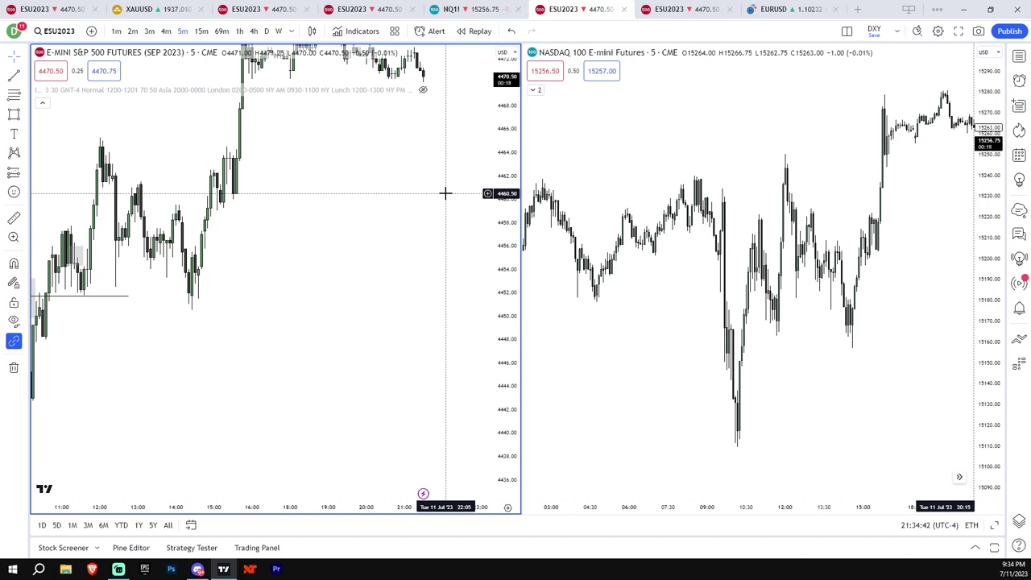
pyautogui.moveTo(341, 274); pyautogui.dragTo(451, 324)
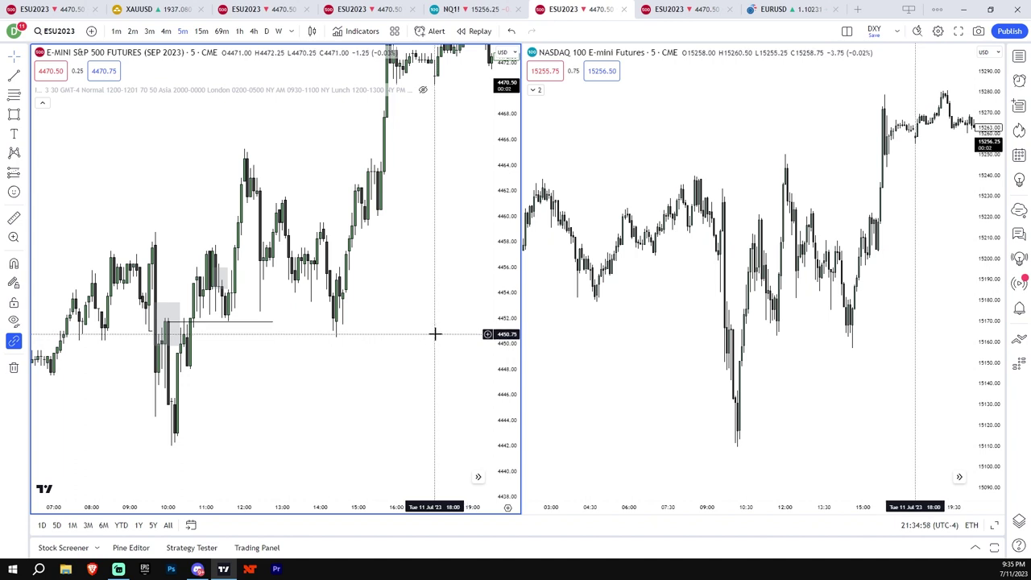
pyautogui.scroll(1, 436, 339)
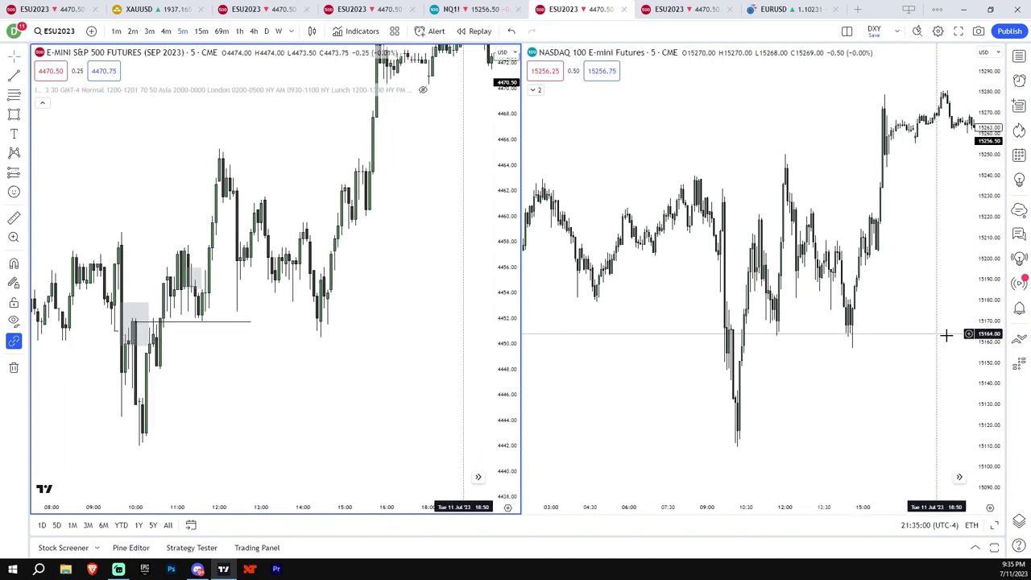
pyautogui.click(930, 395)
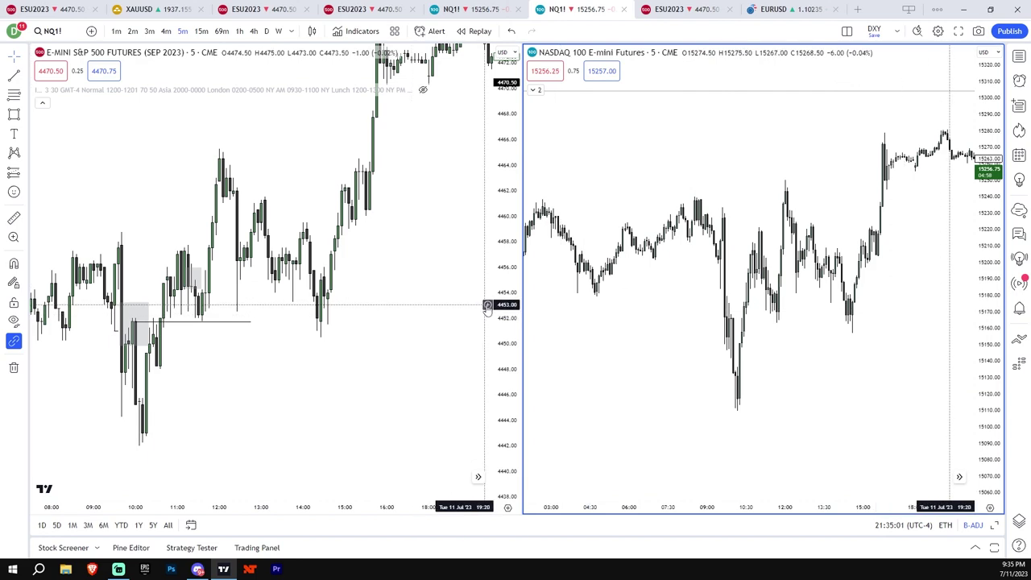
pyautogui.moveTo(391, 300); pyautogui.dragTo(401, 313)
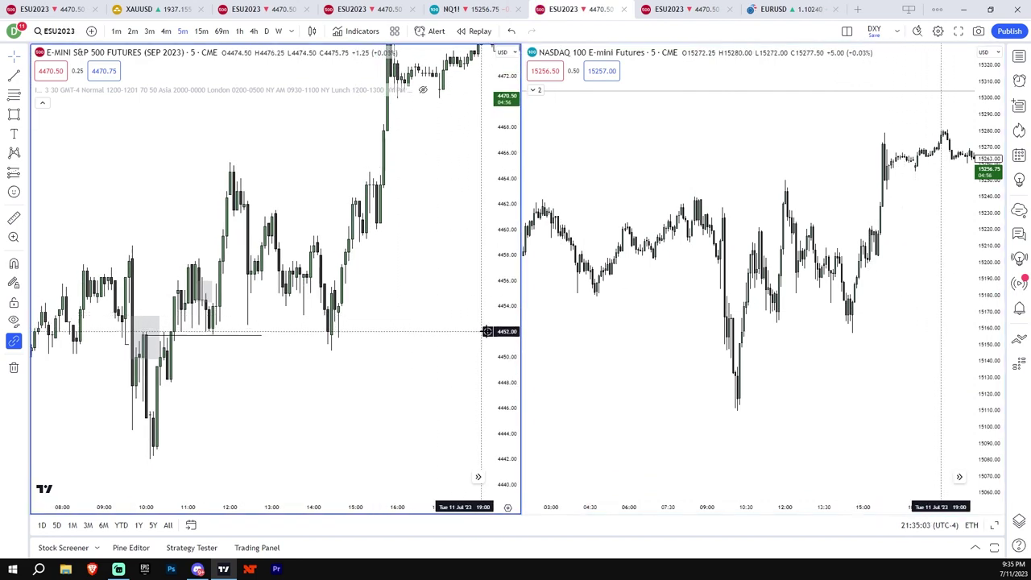
pyautogui.moveTo(877, 368); pyautogui.dragTo(886, 369)
pyautogui.scroll(3, 663, 333)
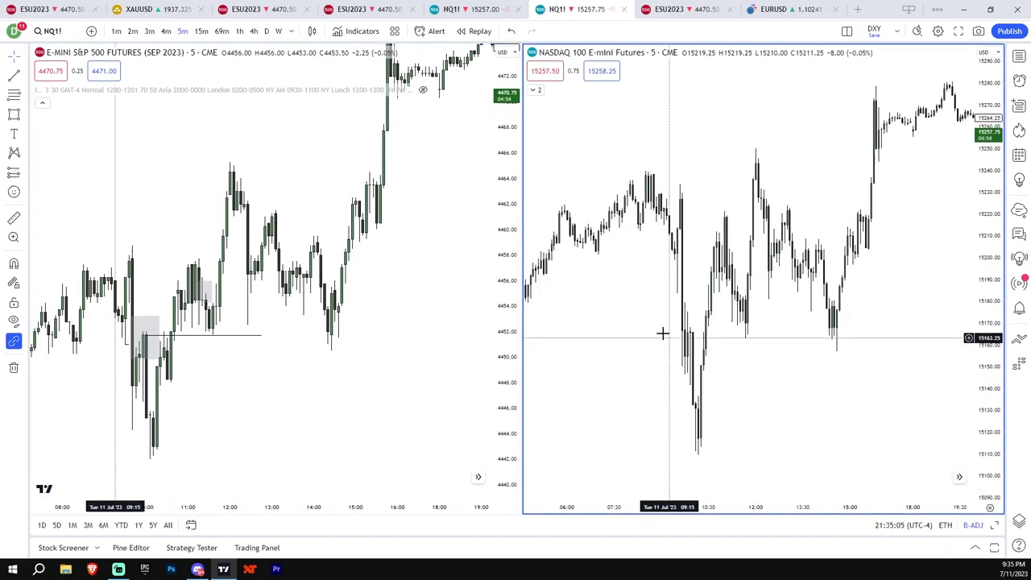
pyautogui.scroll(2, 641, 281)
pyautogui.moveTo(641, 295); pyautogui.dragTo(621, 207)
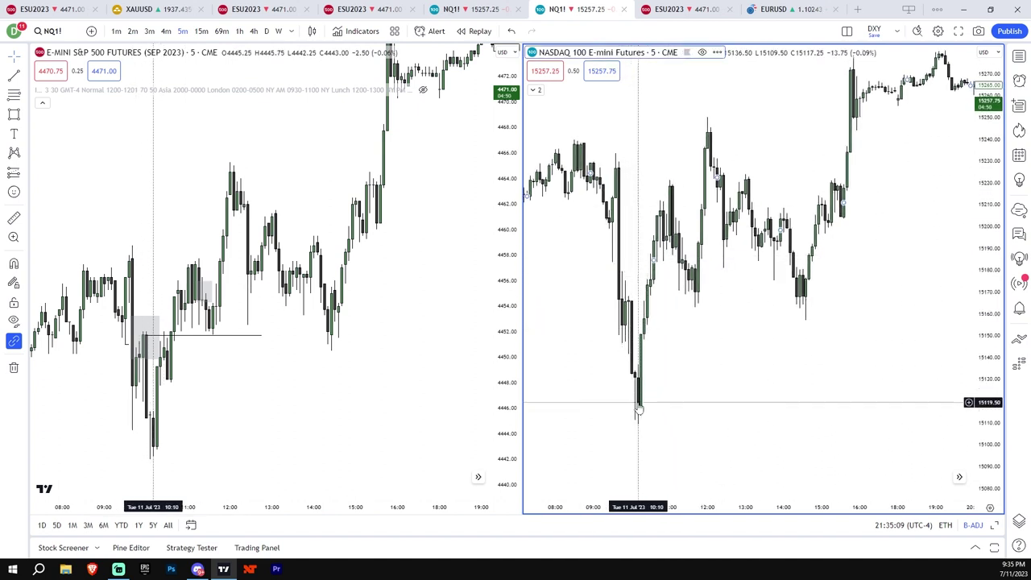
pyautogui.moveTo(638, 402); pyautogui.dragTo(633, 368)
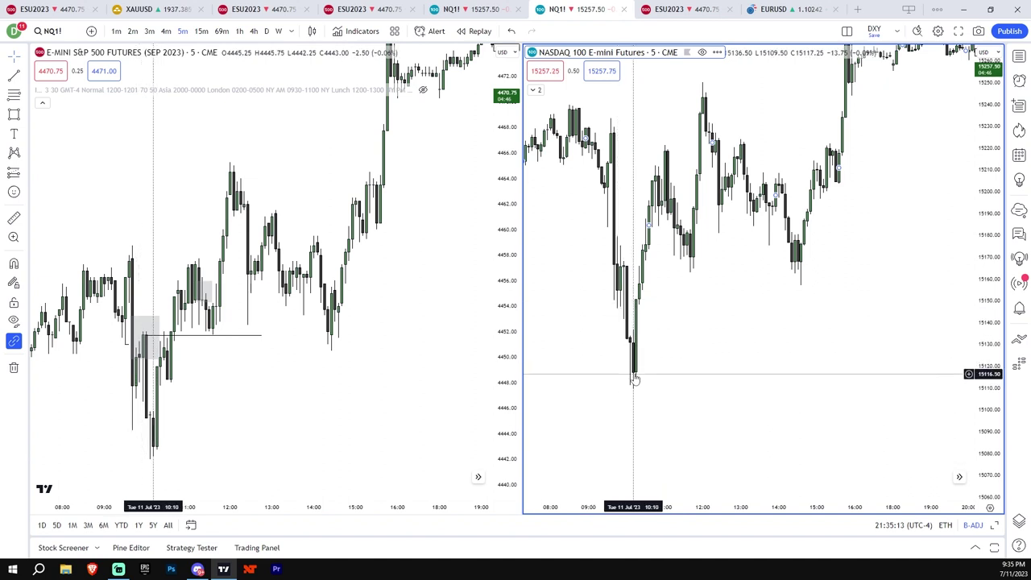
pyautogui.scroll(2, 661, 370)
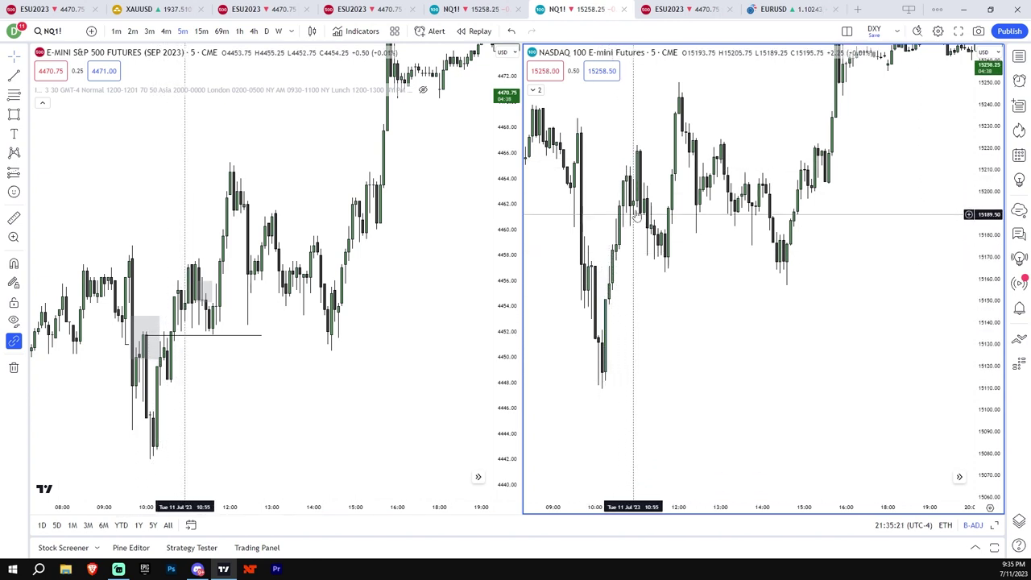
pyautogui.moveTo(630, 192); pyautogui.dragTo(645, 210)
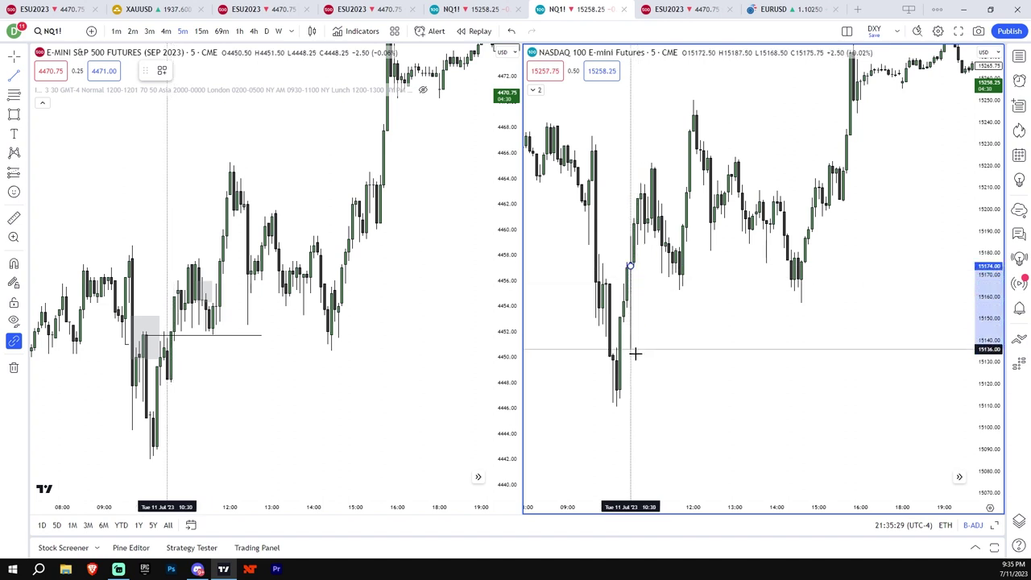
# Draw a vertical trend line on 5-minute NQ at 10:30, spanning 15234.75 to 15088.00, and thicken it.
pyautogui.click(631, 453)
pyautogui.moveTo(631, 265); pyautogui.dragTo(631, 133)
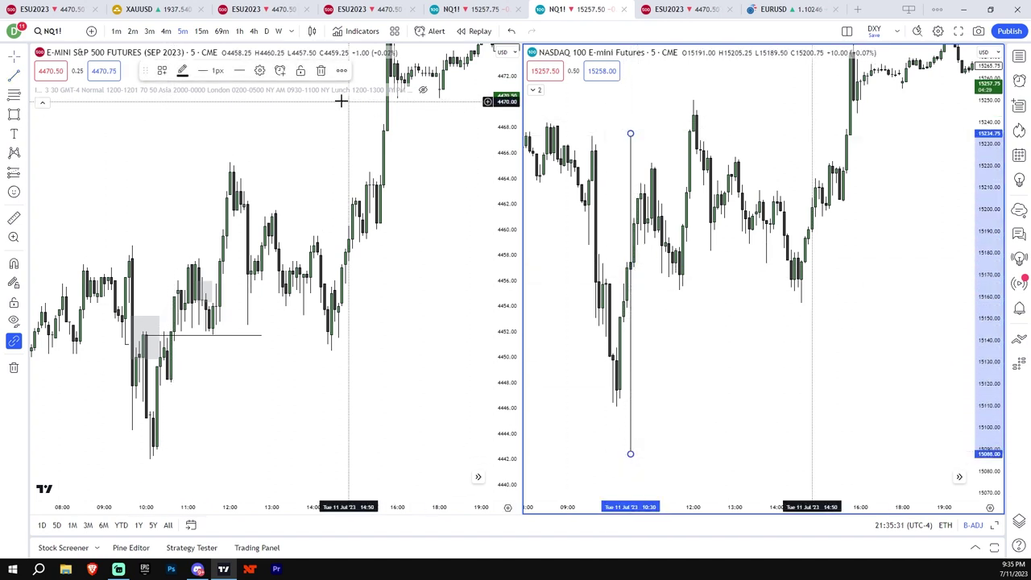
pyautogui.click(215, 71)
pyautogui.click(216, 109)
pyautogui.click(693, 282)
# Examine the NQ candles before and after the 10:30 line, from the morning low through the midday swings.
pyautogui.moveTo(664, 311); pyautogui.dragTo(794, 286)
pyautogui.scroll(1, 703, 295)
pyautogui.moveTo(988, 306); pyautogui.dragTo(988, 338)
pyautogui.scroll(2, 834, 323)
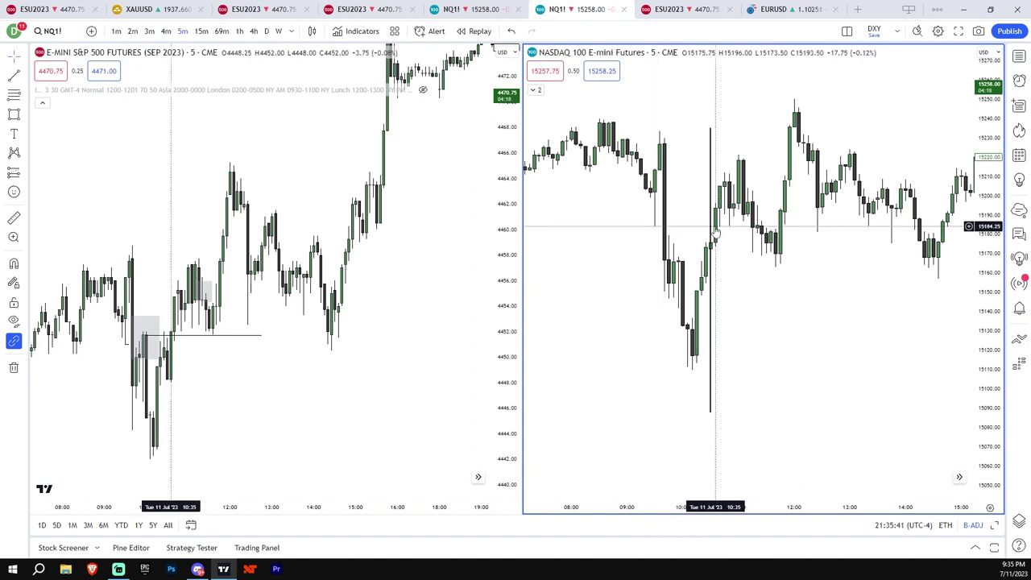
pyautogui.scroll(1, 734, 238)
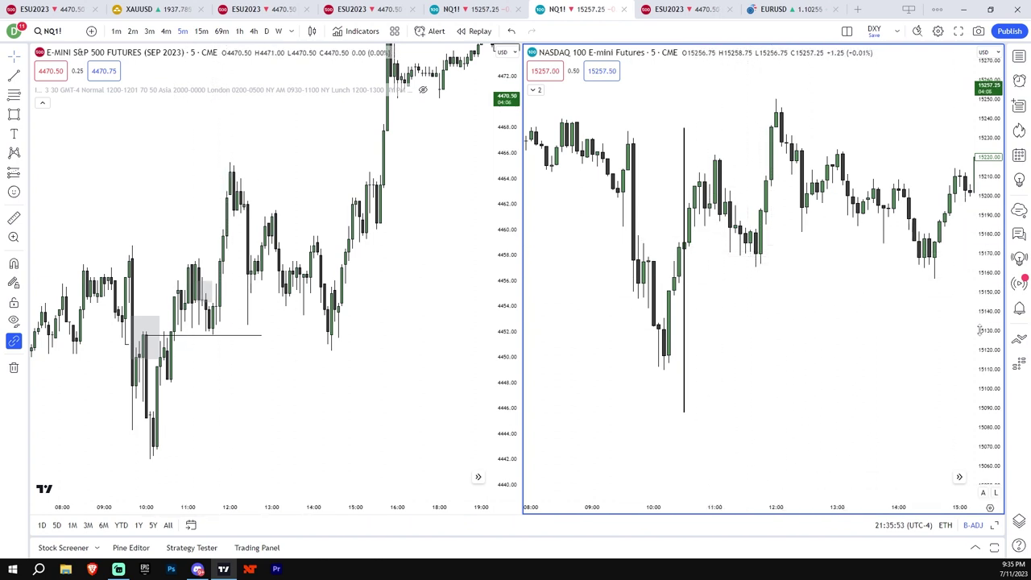
pyautogui.scroll(2, 886, 286)
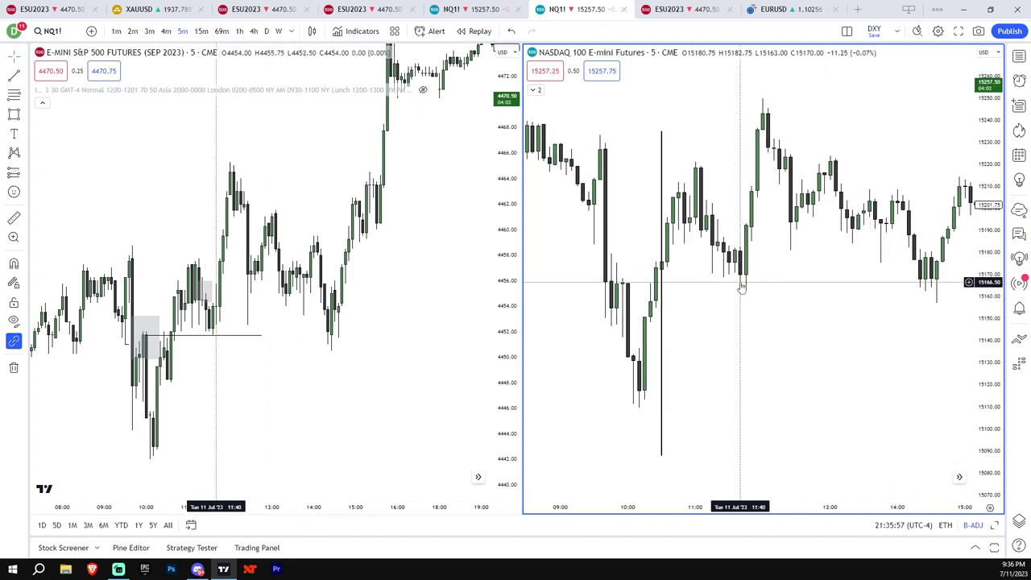
pyautogui.moveTo(766, 300); pyautogui.dragTo(761, 309)
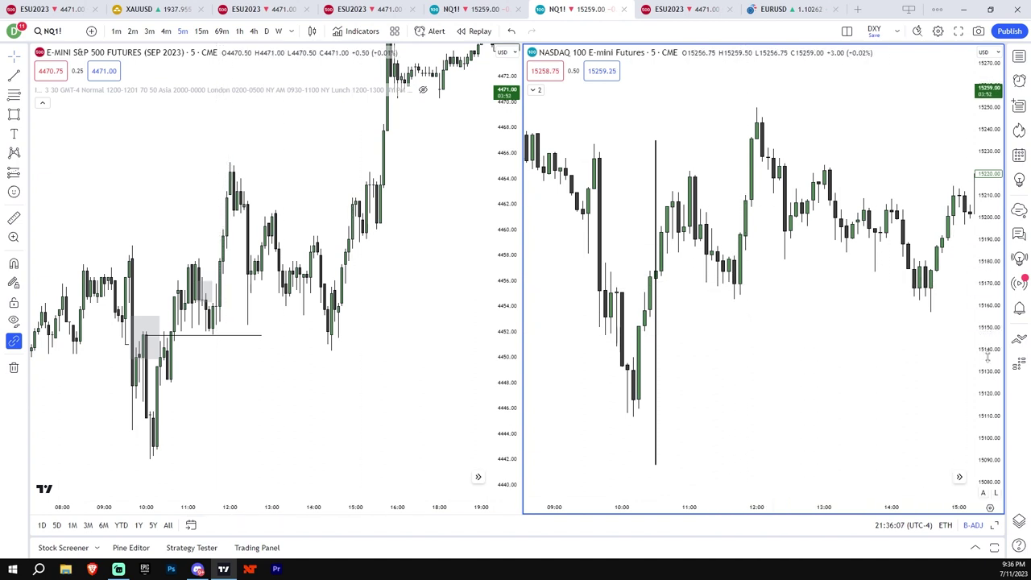
pyautogui.scroll(-2, 940, 342)
# Review NQ from the latest evening candles back to the 10:30 line, covering the afternoon low and rally.
pyautogui.click(959, 476)
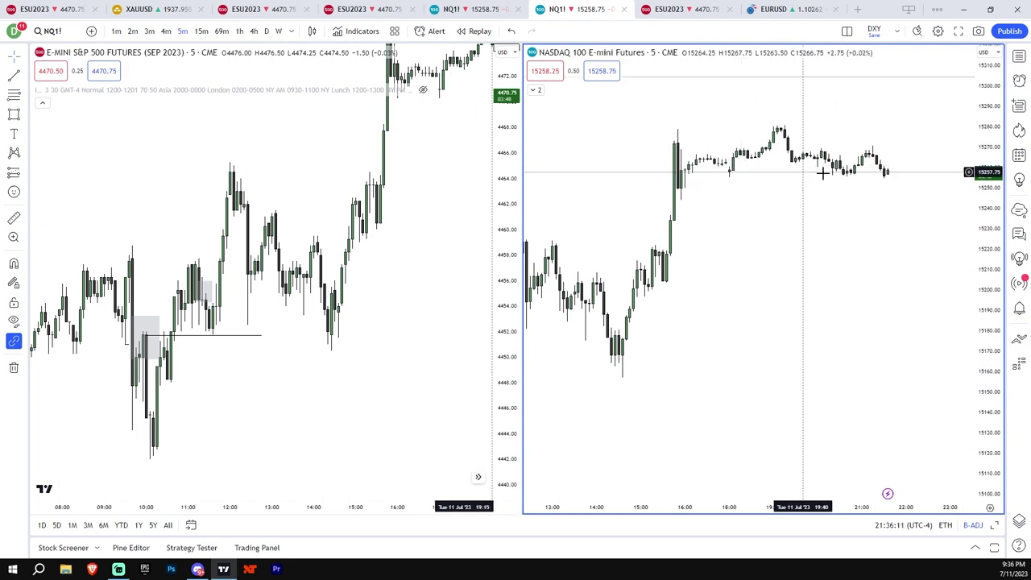
pyautogui.moveTo(911, 211); pyautogui.dragTo(911, 250)
pyautogui.moveTo(977, 312); pyautogui.dragTo(976, 304)
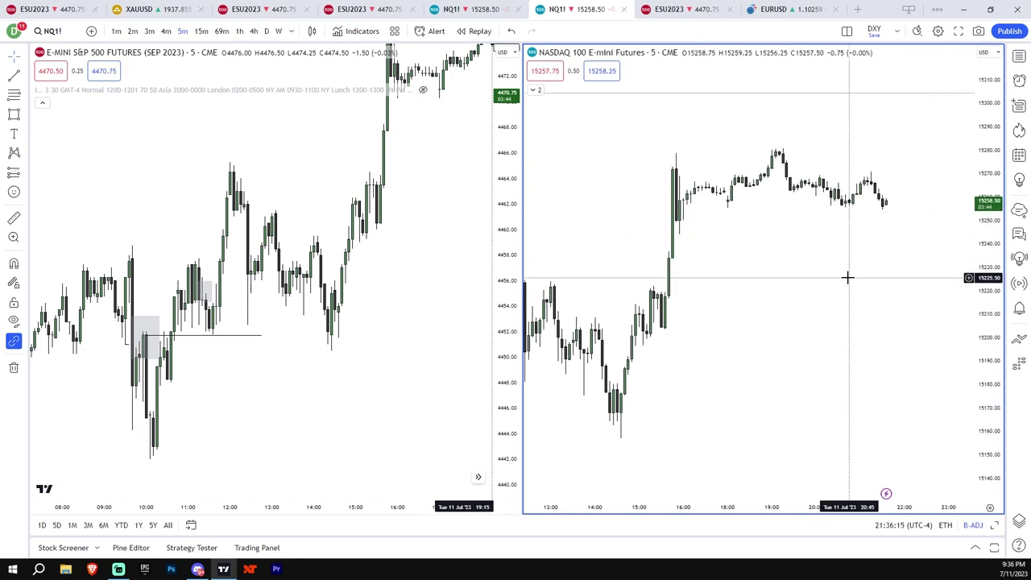
pyautogui.moveTo(907, 269); pyautogui.dragTo(952, 277)
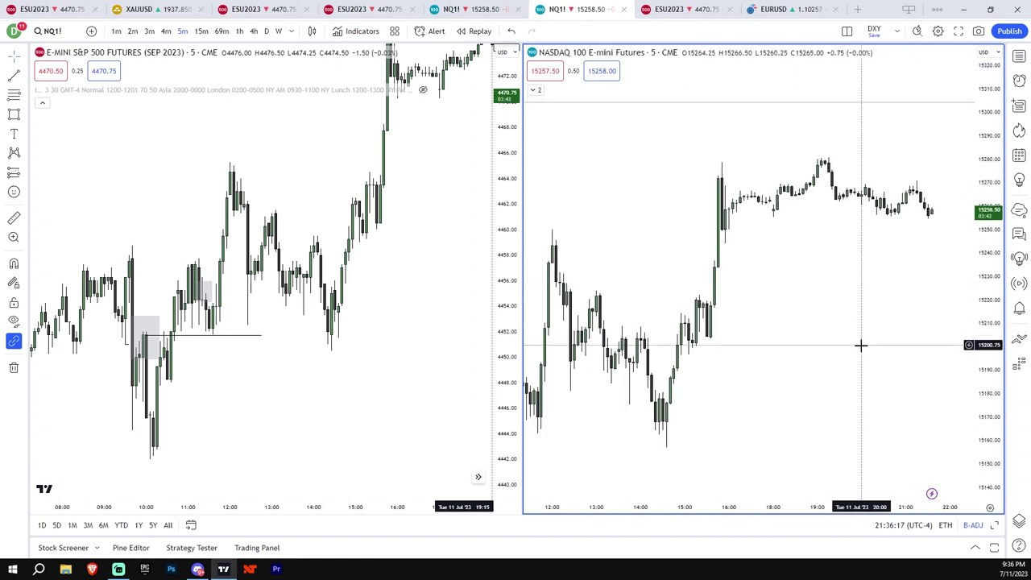
pyautogui.scroll(-2, 861, 345)
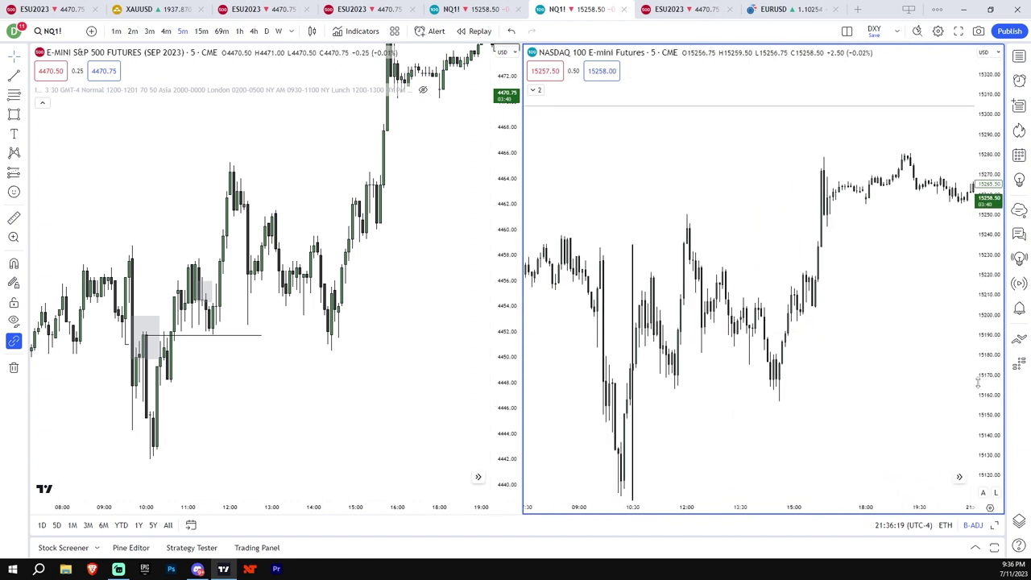
pyautogui.scroll(1, 846, 377)
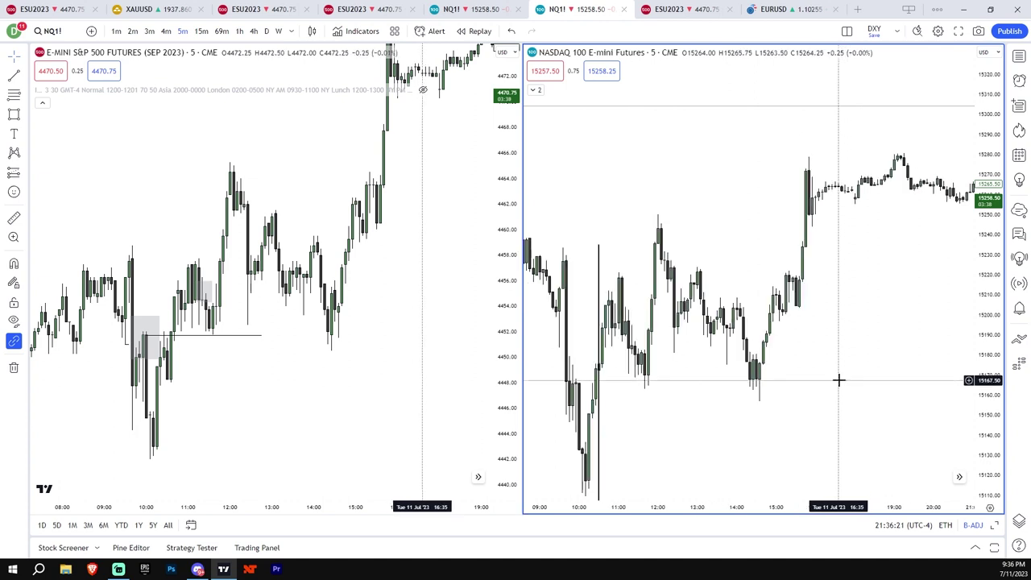
pyautogui.moveTo(838, 380); pyautogui.dragTo(893, 356)
pyautogui.moveTo(987, 355); pyautogui.dragTo(987, 381)
pyautogui.scroll(3, 870, 356)
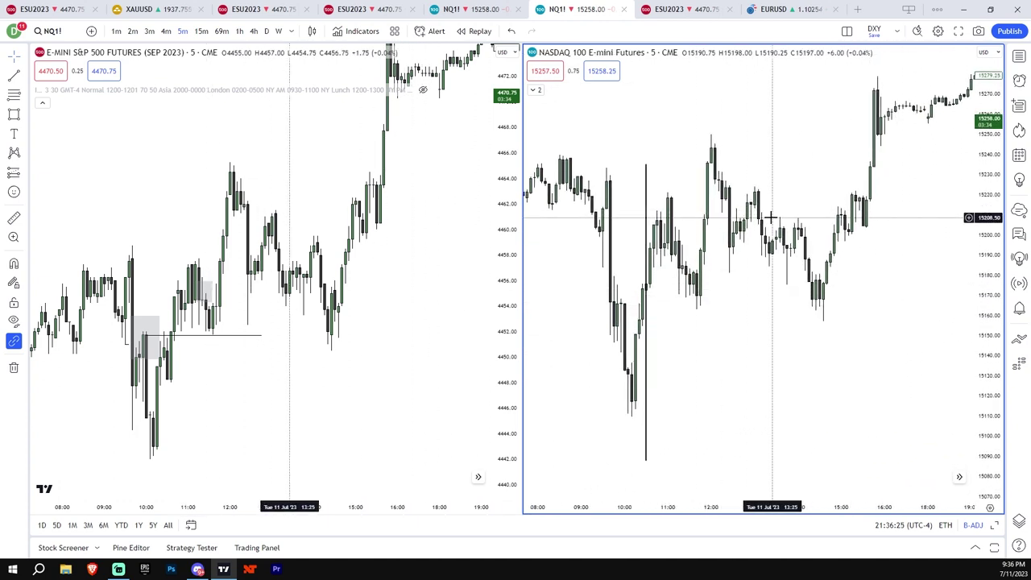
pyautogui.moveTo(980, 321); pyautogui.dragTo(971, 342)
pyautogui.scroll(2, 805, 302)
pyautogui.moveTo(755, 295); pyautogui.dragTo(790, 304)
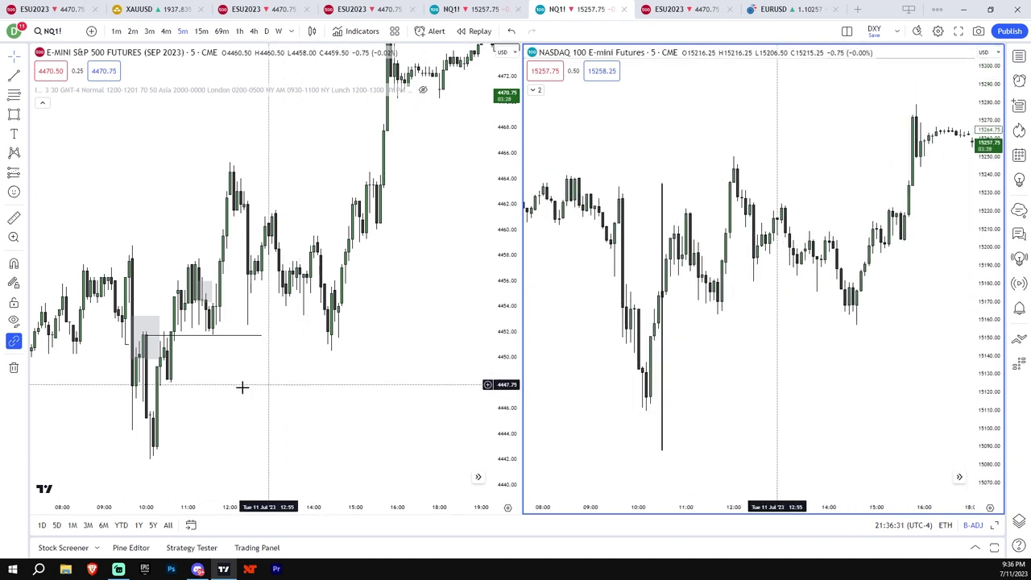
# Switch the ES chart to 15 minutes and mark the 29 June New York price zone from about 4426 to 4423 with a rectangle.
pyautogui.moveTo(416, 330); pyautogui.dragTo(461, 367)
pyautogui.scroll(2, 462, 366)
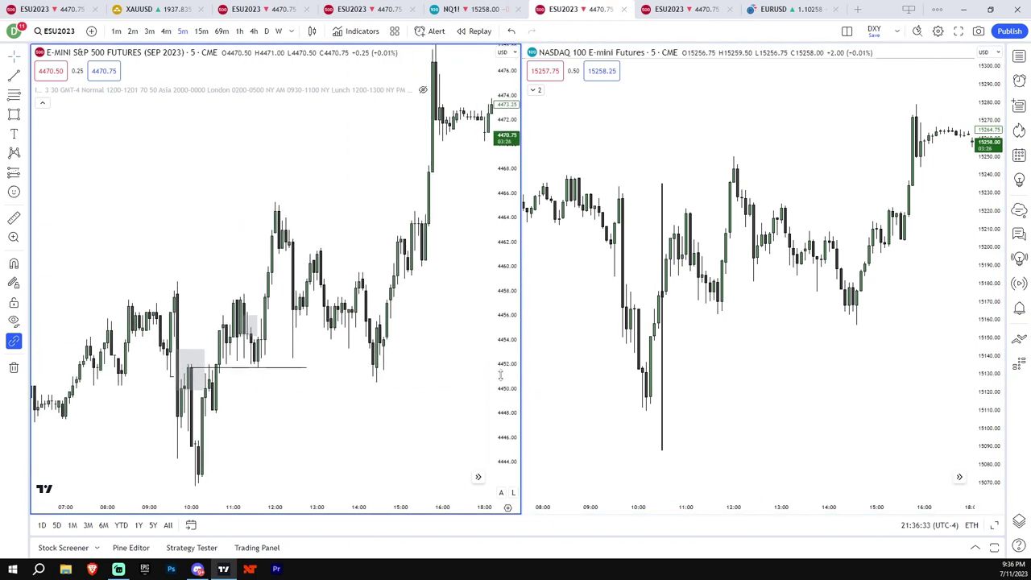
pyautogui.click(202, 30)
pyautogui.moveTo(505, 385); pyautogui.dragTo(506, 193)
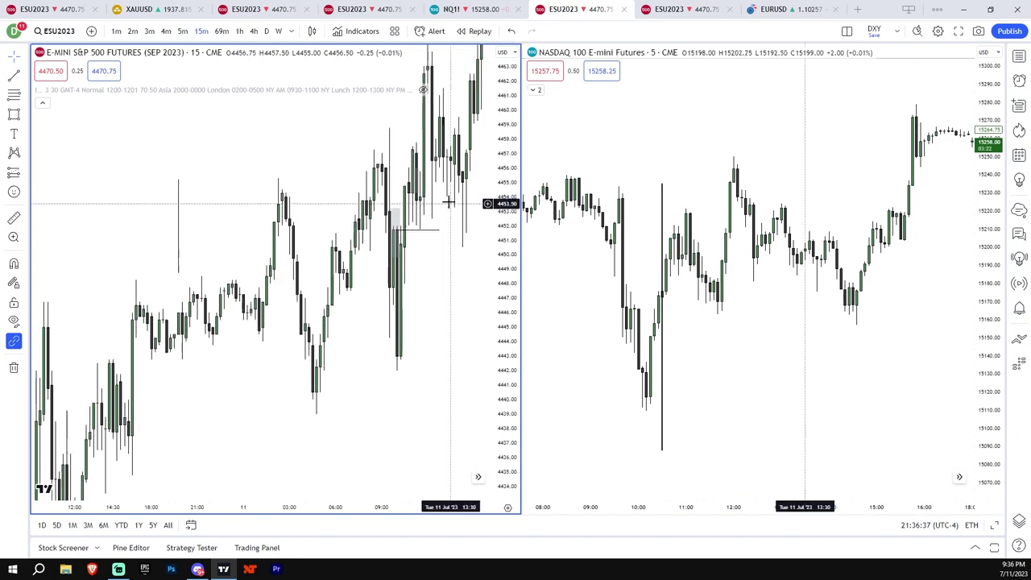
pyautogui.moveTo(440, 344); pyautogui.dragTo(467, 315)
pyautogui.moveTo(348, 321); pyautogui.dragTo(431, 277)
pyautogui.moveTo(385, 319); pyautogui.dragTo(375, 270)
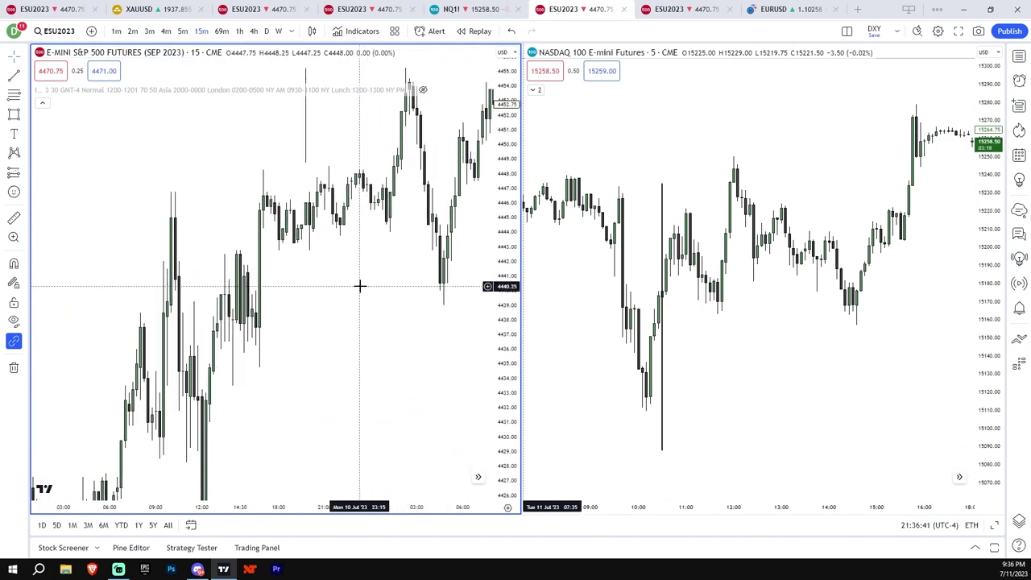
pyautogui.moveTo(497, 390); pyautogui.dragTo(504, 316)
pyautogui.moveTo(432, 315); pyautogui.dragTo(462, 296)
pyautogui.moveTo(282, 378); pyautogui.dragTo(459, 391)
pyautogui.hscroll(-6, 350, 273)
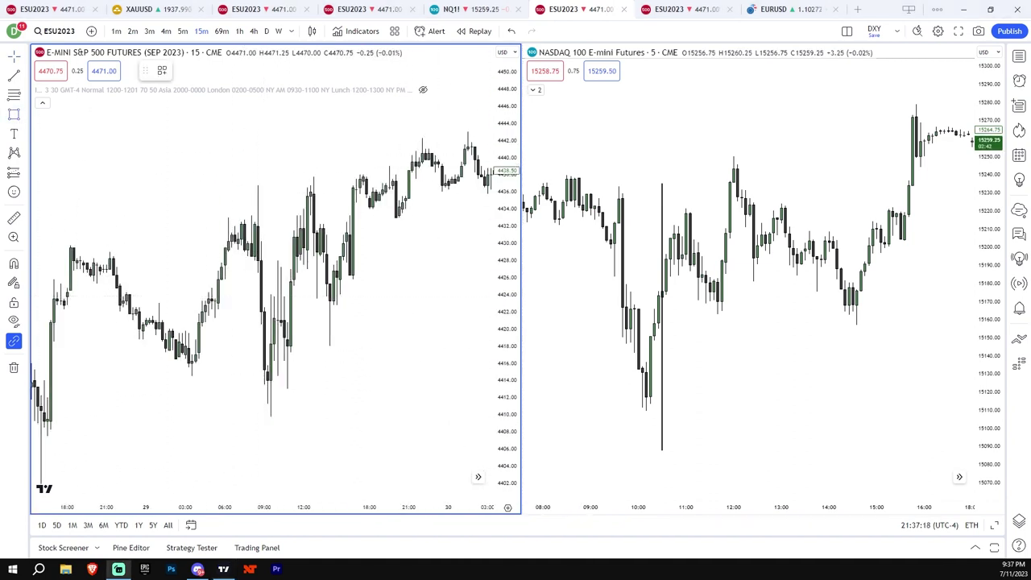
pyautogui.moveTo(253, 274); pyautogui.dragTo(424, 307)
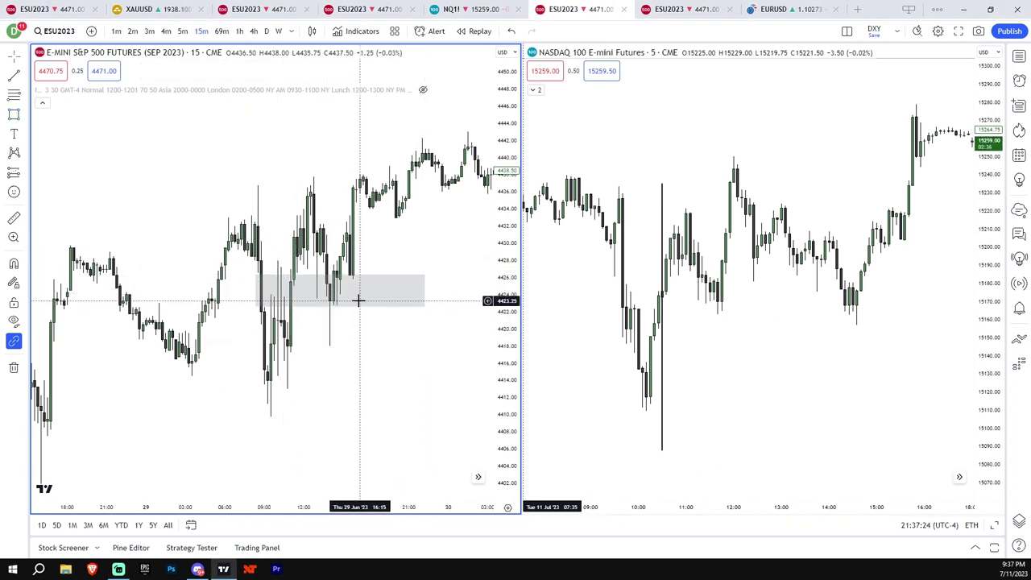
# Mark the 28 June ES price zone with a rectangle from 10:00 to 18:45, between 4410.25 and 4407.75.
pyautogui.scroll(3, 451, 320)
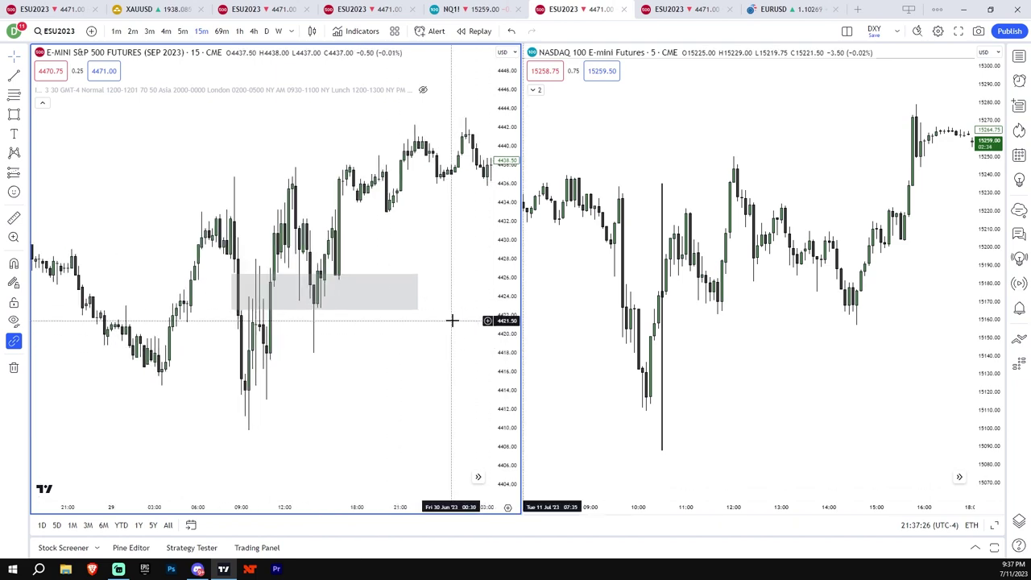
pyautogui.moveTo(315, 397); pyautogui.dragTo(445, 331)
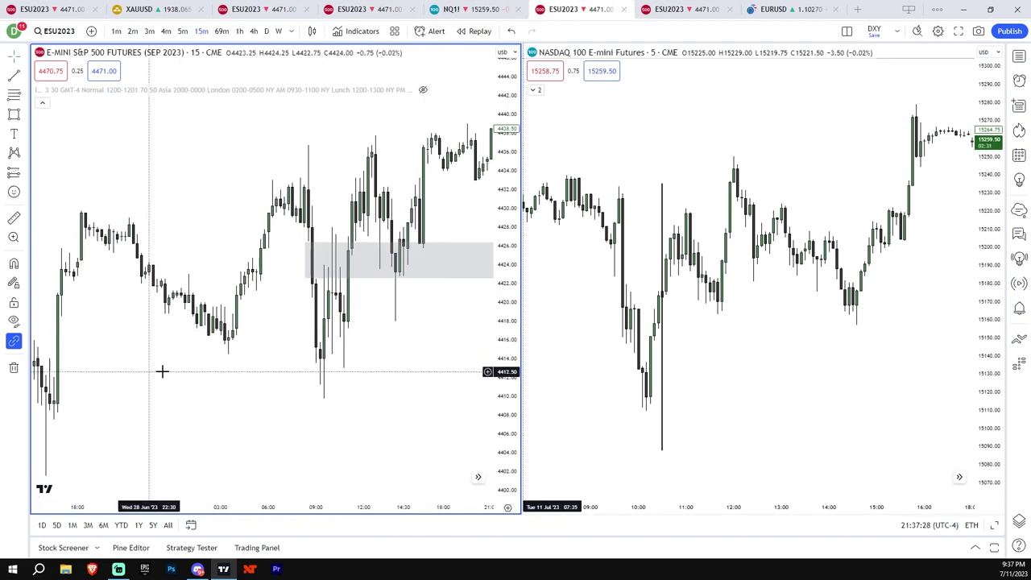
pyautogui.moveTo(143, 371); pyautogui.dragTo(318, 385)
pyautogui.hscroll(-10, 402, 390)
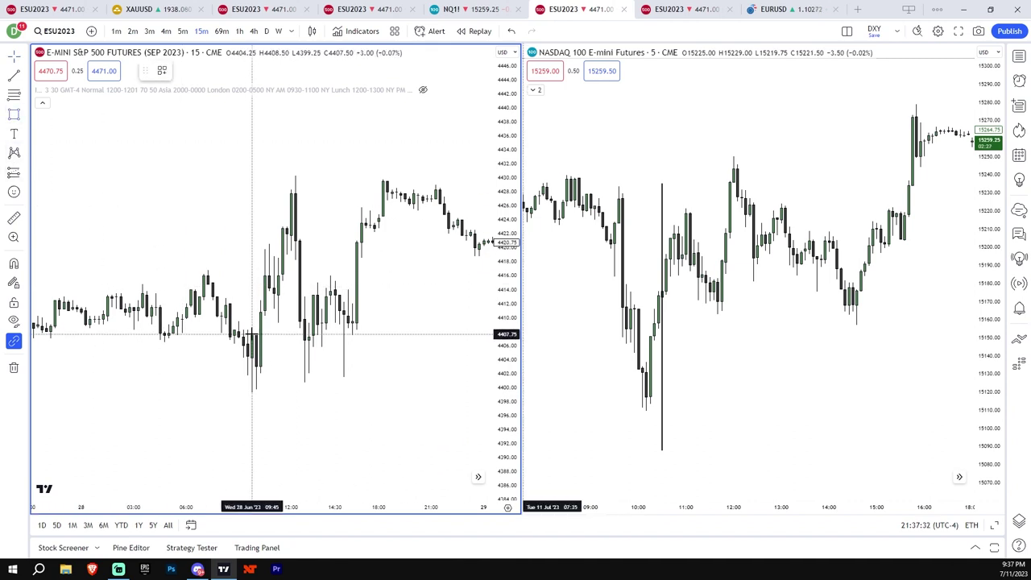
pyautogui.click(391, 315)
pyautogui.moveTo(506, 362); pyautogui.dragTo(505, 262)
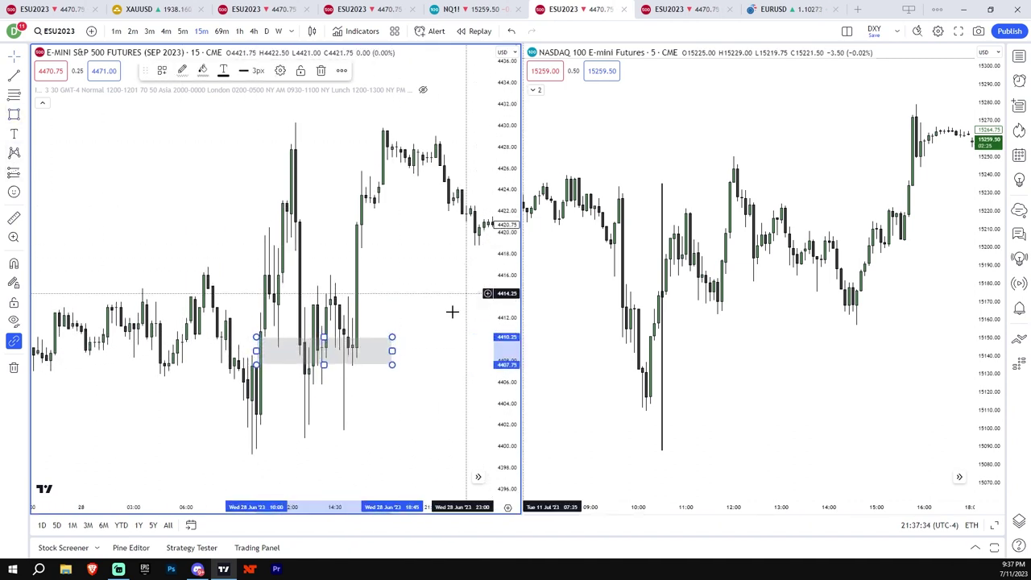
# Draw a horizontal trend line under the 28 June morning low at about 4399.25, from 09:45 to about 19:15.
pyautogui.moveTo(357, 369); pyautogui.dragTo(362, 315)
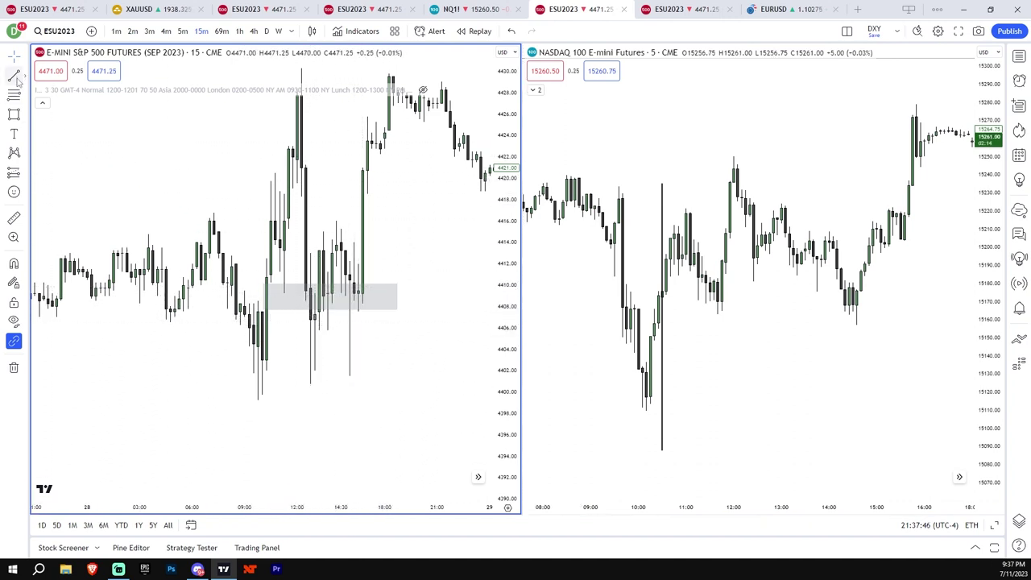
pyautogui.moveTo(257, 400); pyautogui.dragTo(403, 410)
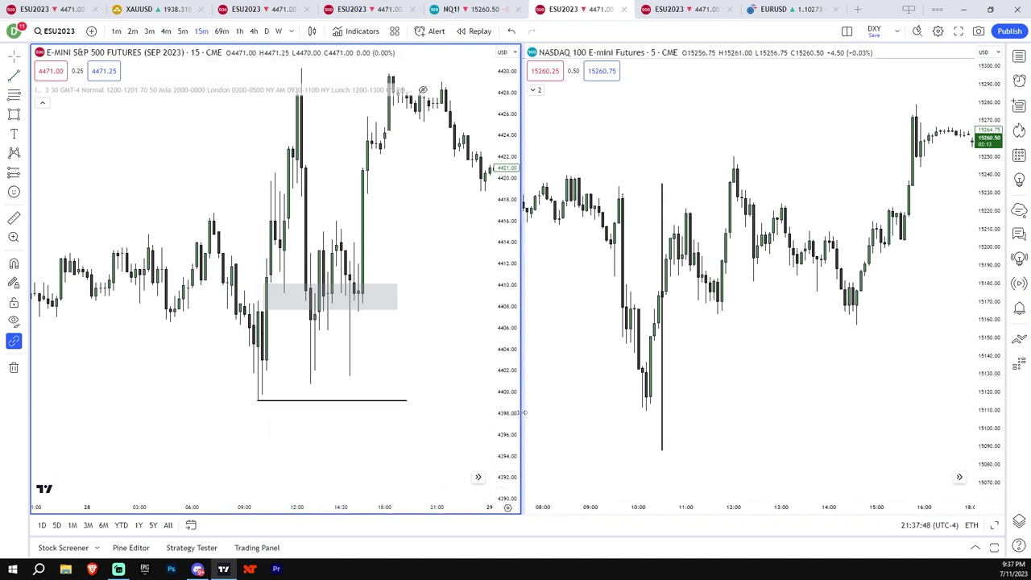
pyautogui.scroll(1, 415, 378)
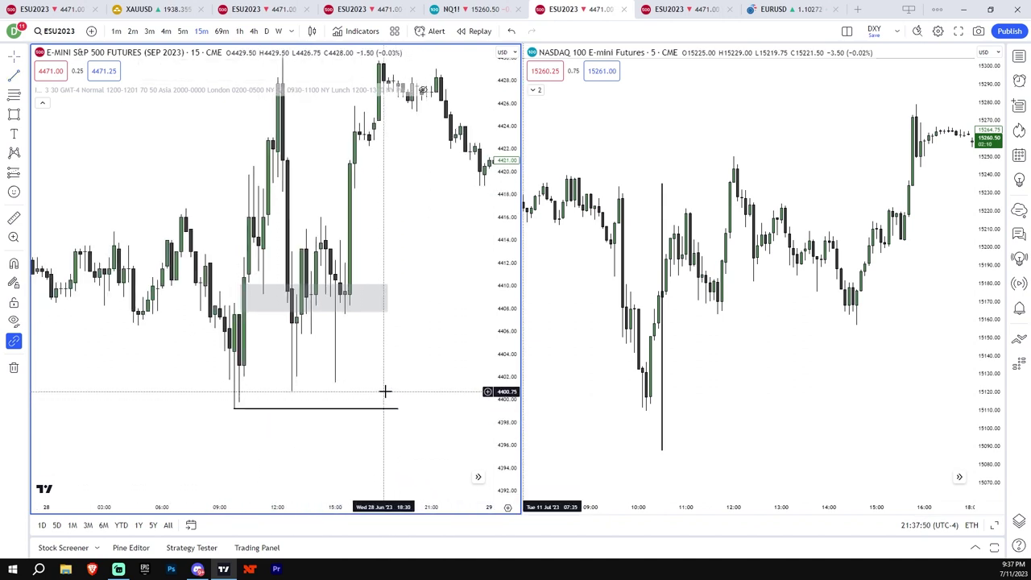
# Examine the 28 June ES session around the rectangle and the low line, and continue forward to the 30 June candles.
pyautogui.moveTo(489, 375); pyautogui.dragTo(497, 421)
pyautogui.moveTo(497, 381); pyautogui.dragTo(497, 338)
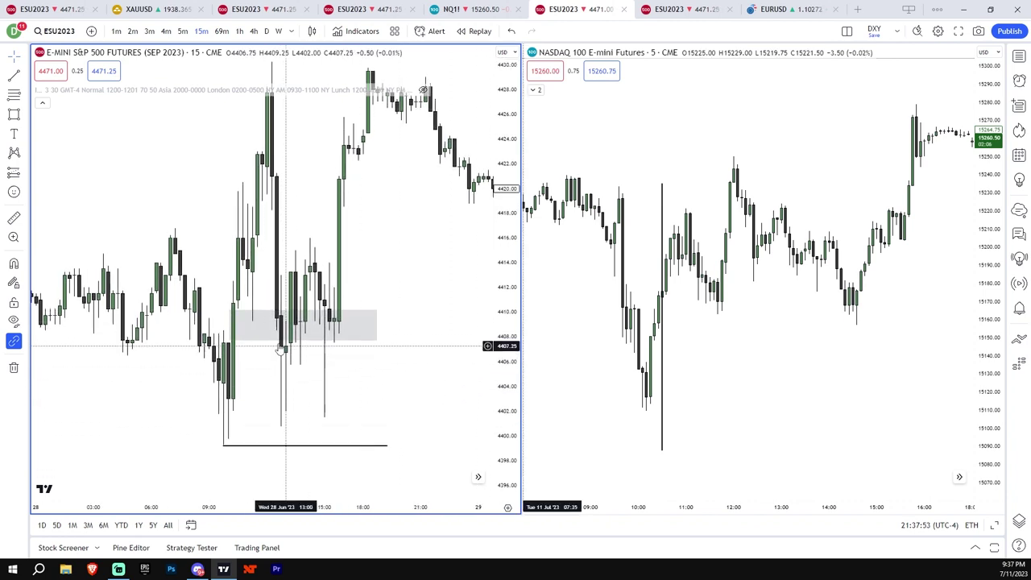
pyautogui.click(300, 312)
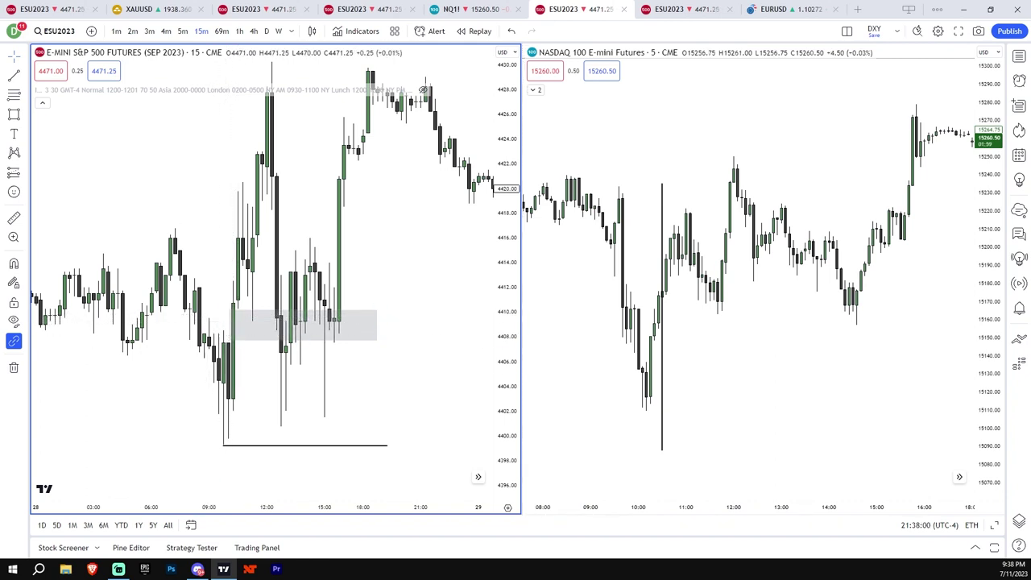
pyautogui.moveTo(506, 351); pyautogui.dragTo(507, 393)
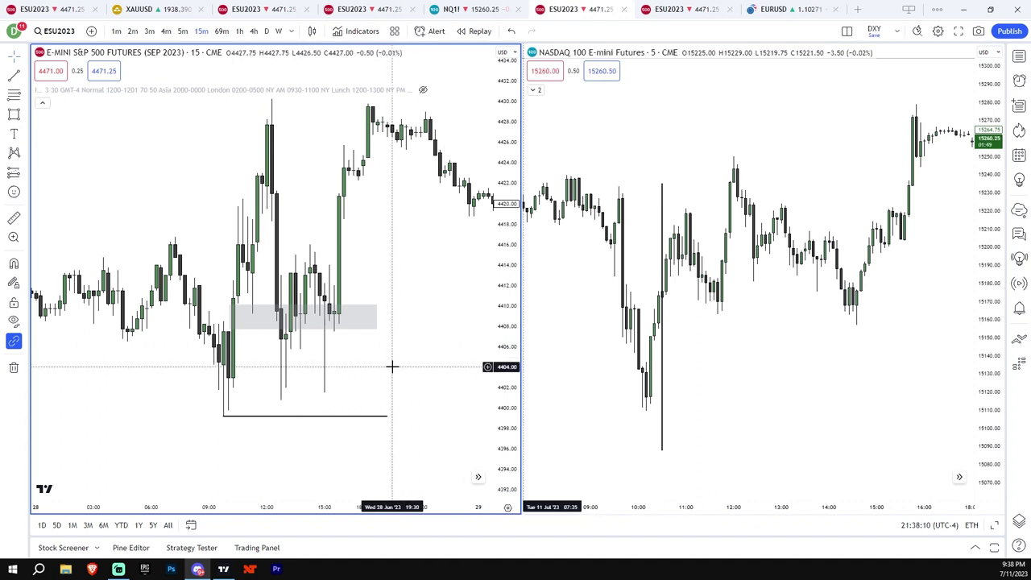
pyautogui.moveTo(391, 395); pyautogui.dragTo(340, 395)
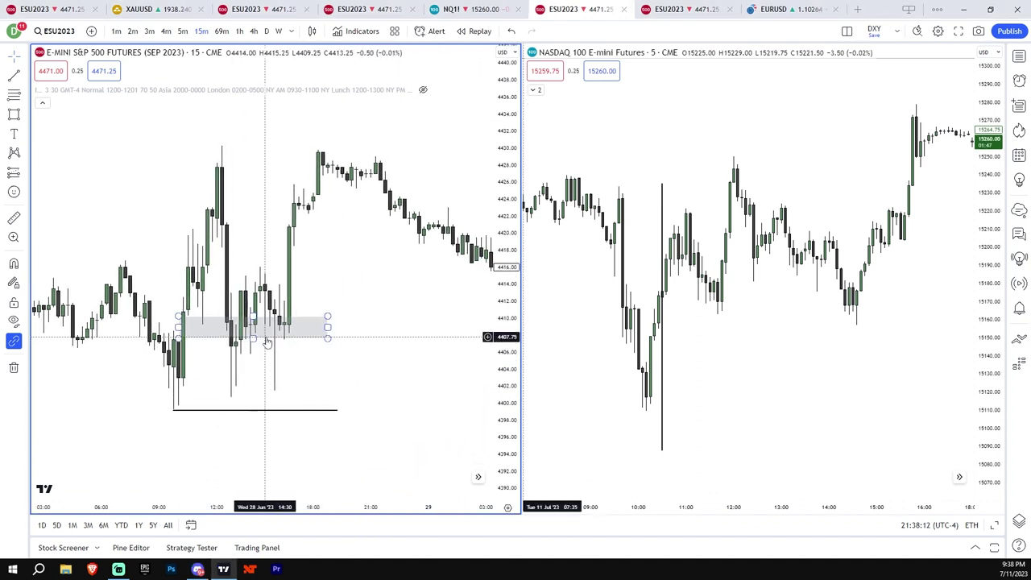
pyautogui.moveTo(483, 359); pyautogui.dragTo(244, 405)
pyautogui.moveTo(483, 407); pyautogui.dragTo(298, 409)
pyautogui.moveTo(483, 342); pyautogui.dragTo(338, 409)
pyautogui.hscroll(5, 363, 409)
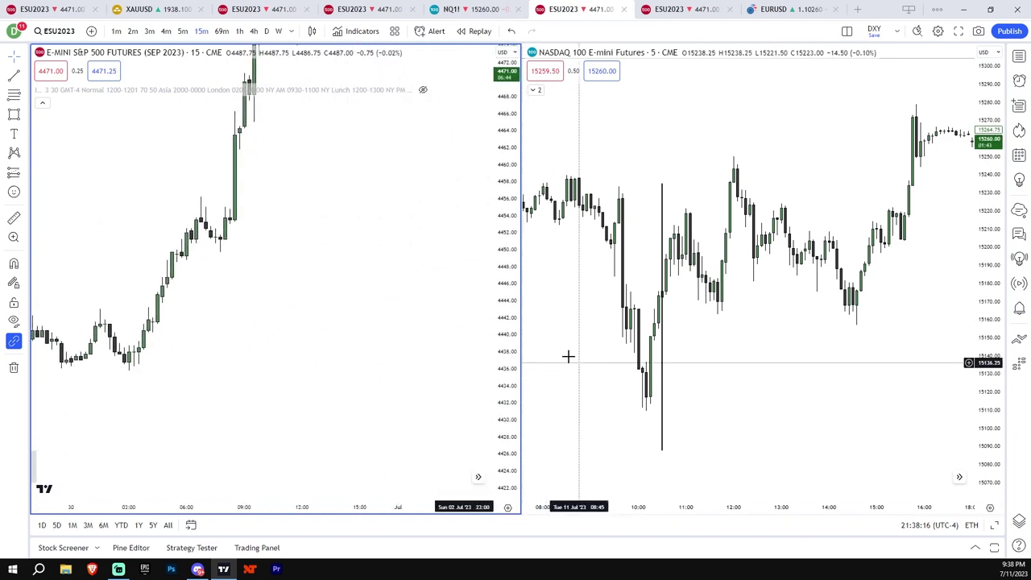